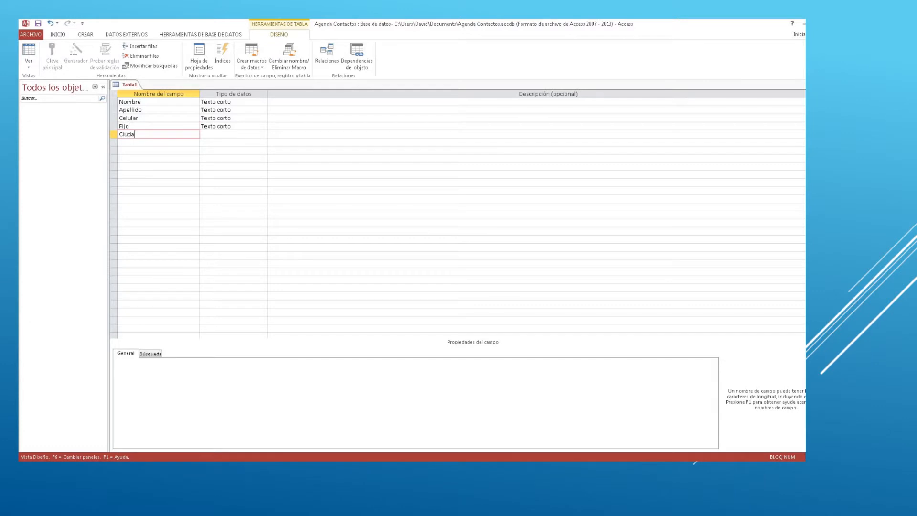
# Step: Add the fields Correo and Sobrenombre below Ciudad in the table design
pyautogui.press('Down')
pyautogui.write('Correo')
pyautogui.press('Down')
pyautogui.write('Sobrenombre')
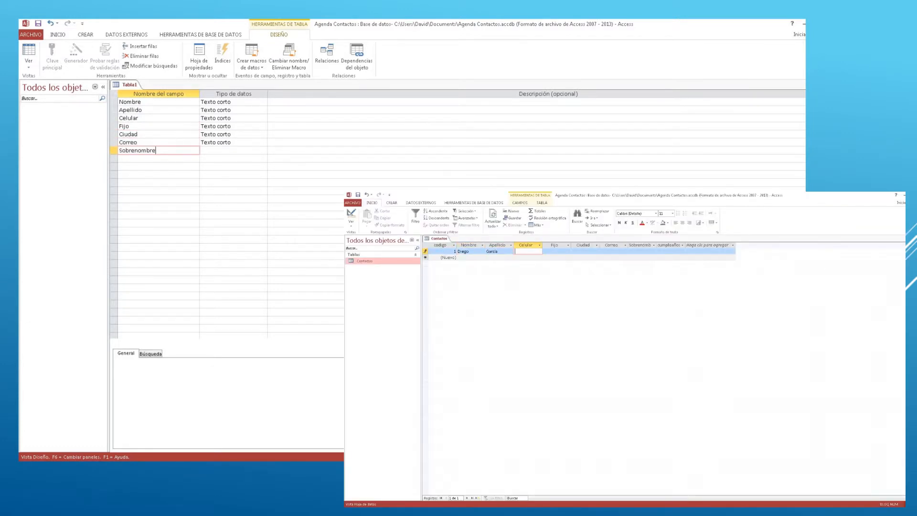
pyautogui.press('Down')
pyautogui.press('Up')
pyautogui.press('Up')
pyautogui.press('Up')
pyautogui.press('Up')
pyautogui.press('Up')
pyautogui.press('Up')
pyautogui.press('Up')
pyautogui.press('Down')
pyautogui.press('Down')
pyautogui.press('Down')
pyautogui.press('Down')
pyautogui.press('Down')
pyautogui.press('Up')
pyautogui.press('Up')
pyautogui.press('Up')
pyautogui.press('Up')
pyautogui.press('Up')
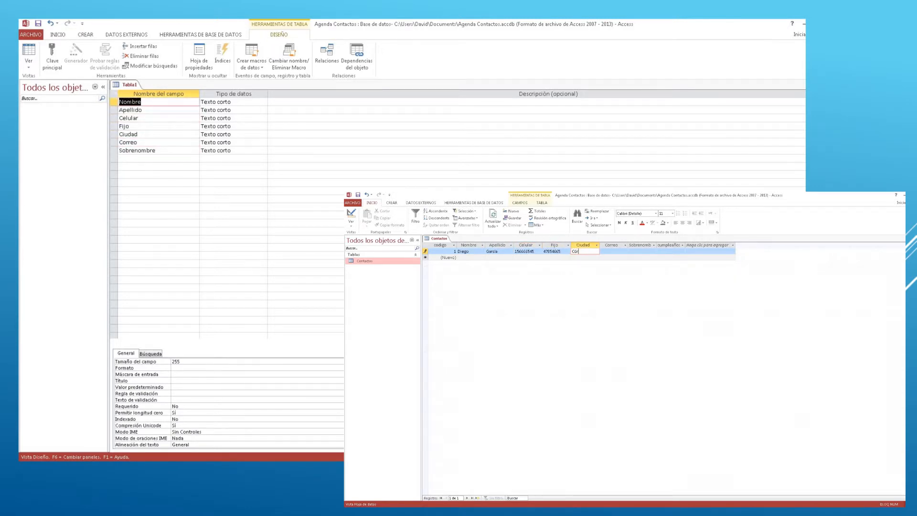
pyautogui.press('Tab')
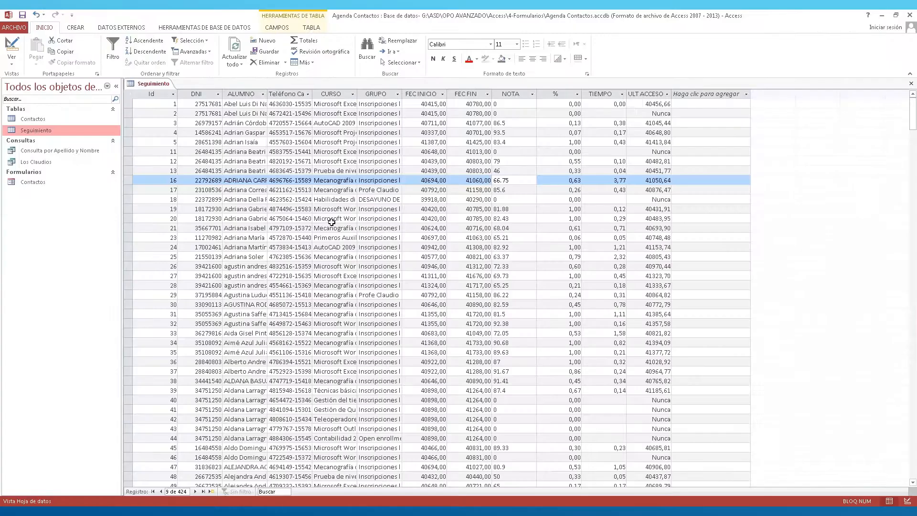
# Step: Look through the student records in the Seguimiento table and return to the first rows
pyautogui.click(300, 161)
pyautogui.click(298, 209)
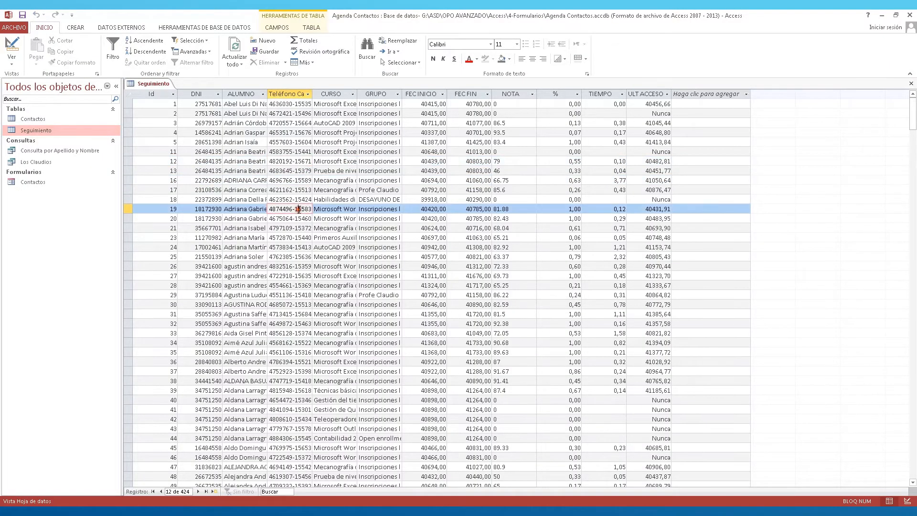
pyautogui.scroll(-20, 299, 209)
pyautogui.scroll(-20, 299, 209)
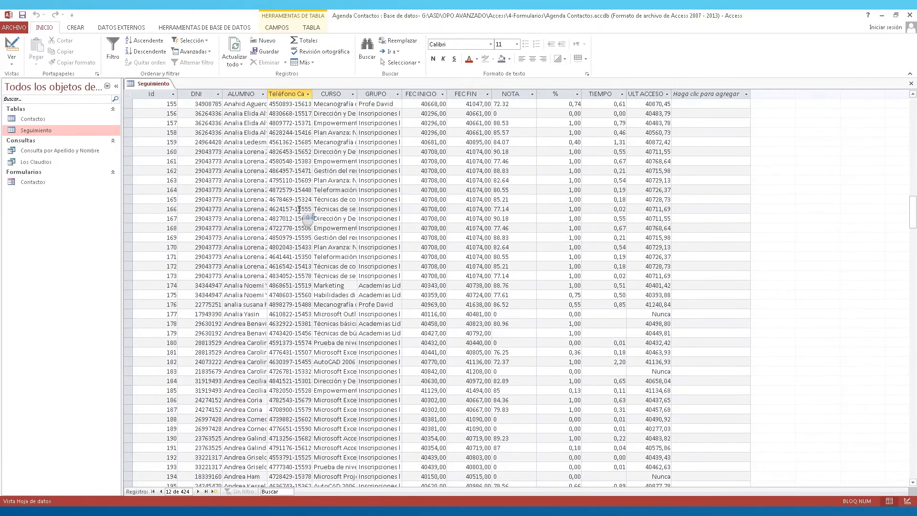
pyautogui.scroll(-20, 299, 209)
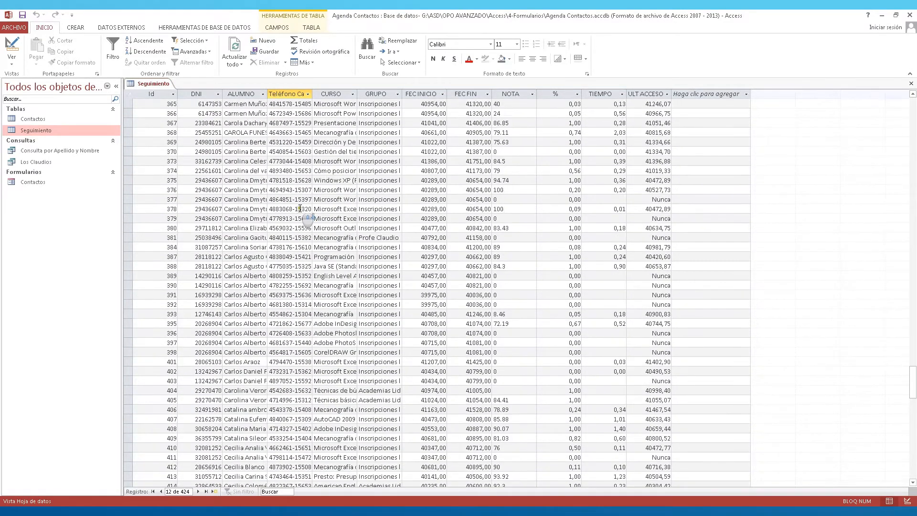
pyautogui.scroll(-3, 300, 209)
pyautogui.moveTo(912, 388); pyautogui.dragTo(913, 107)
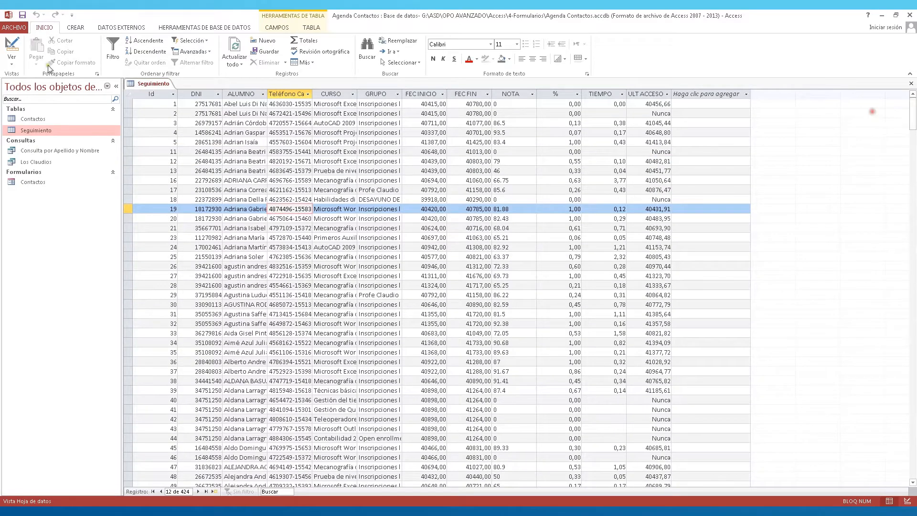
pyautogui.click(14, 61)
pyautogui.click(38, 98)
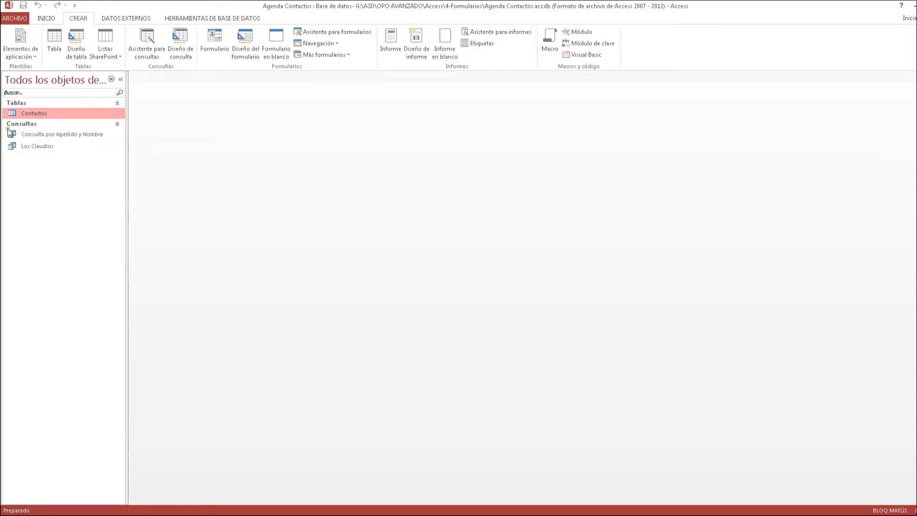
pyautogui.click(20, 137)
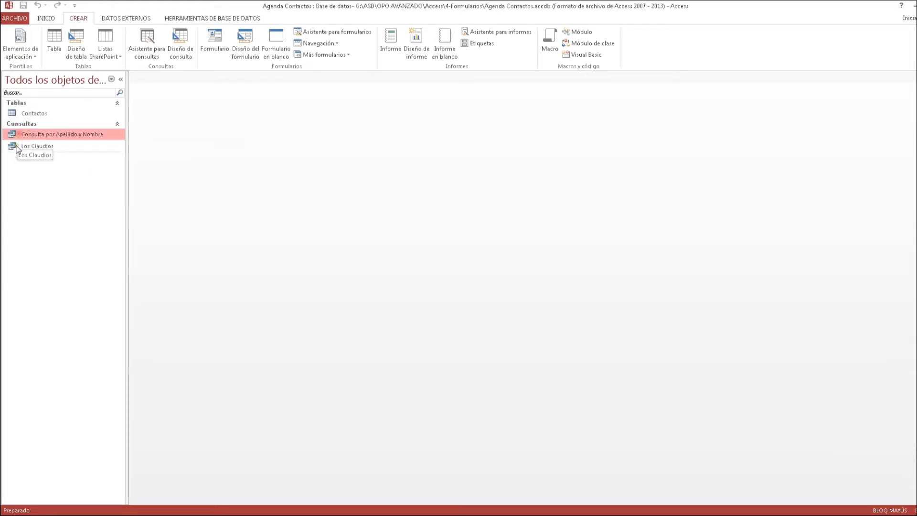
pyautogui.click(29, 146)
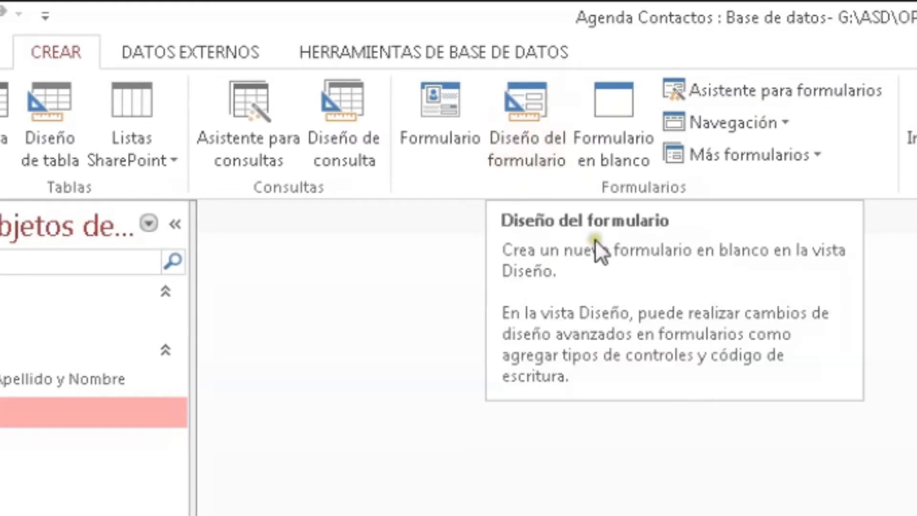
pyautogui.click(770, 126)
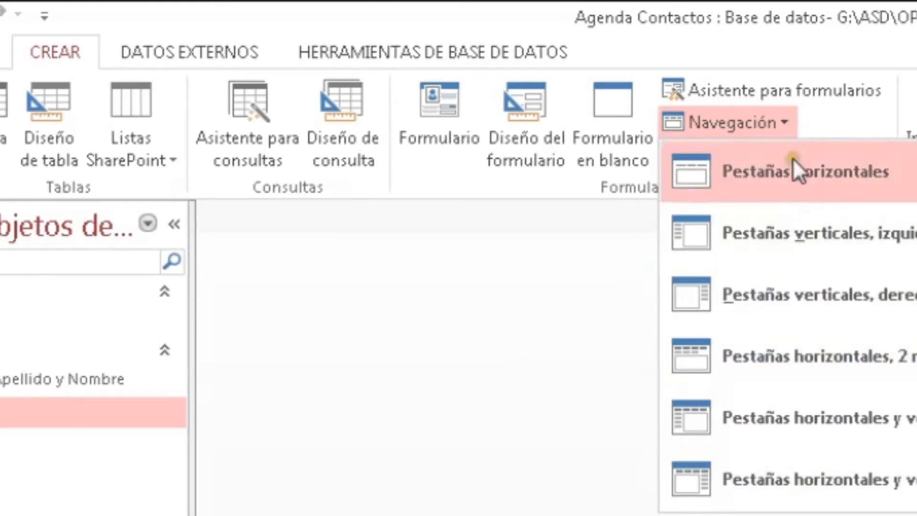
pyautogui.click(763, 122)
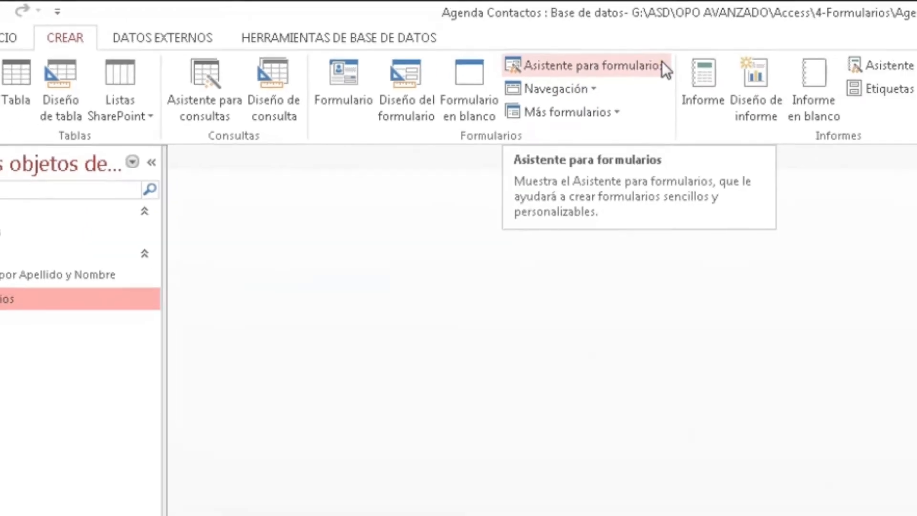
# Step: Start the form wizard and choose the Contactos table as the form's source
pyautogui.click(371, 32)
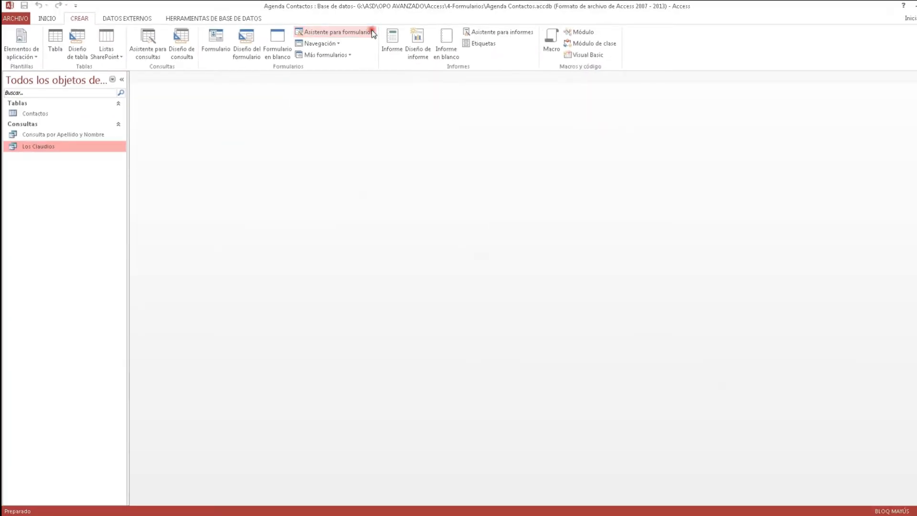
pyautogui.moveTo(470, 119); pyautogui.dragTo(345, 93)
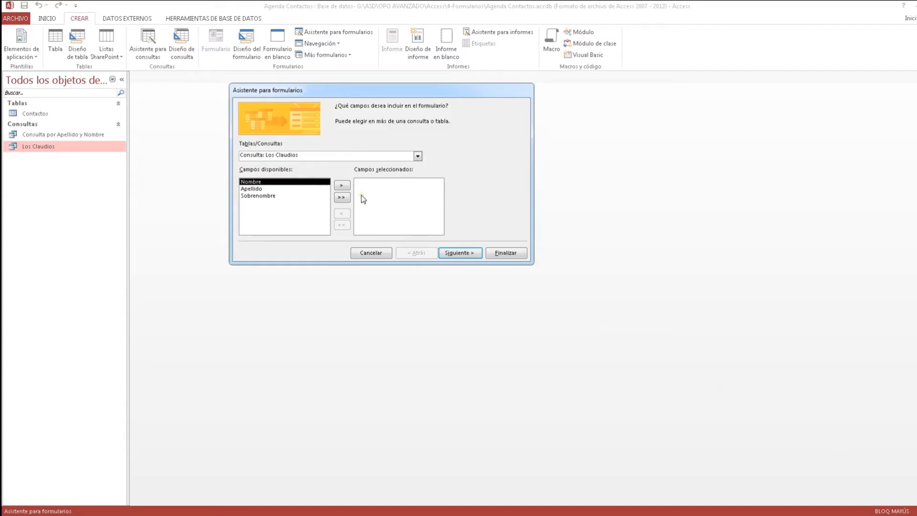
pyautogui.click(418, 156)
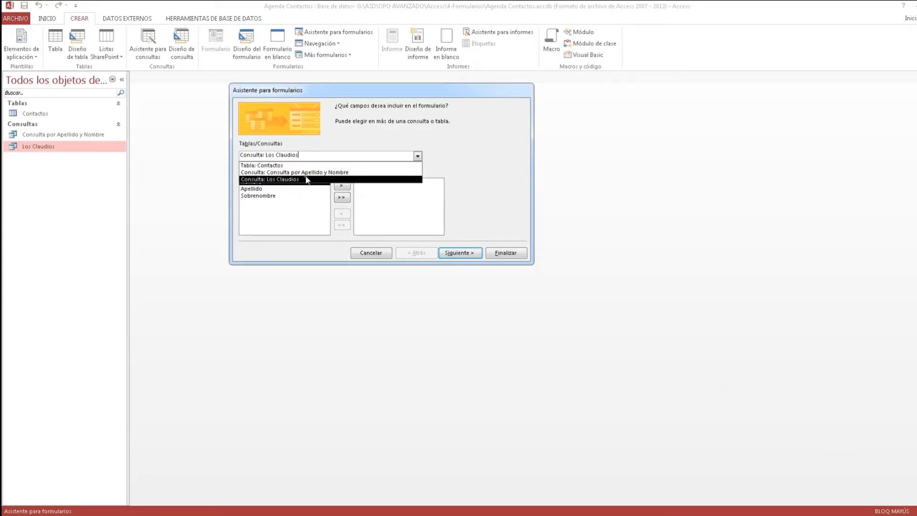
pyautogui.click(290, 181)
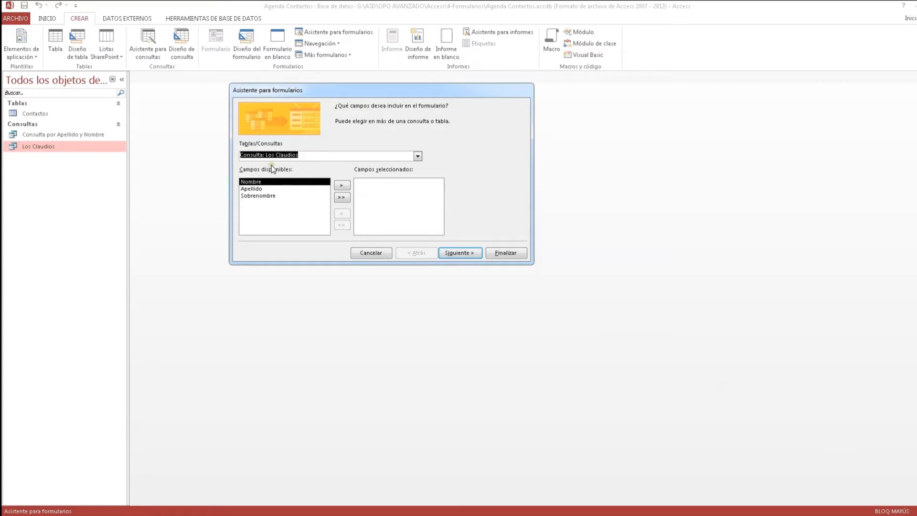
pyautogui.click(418, 157)
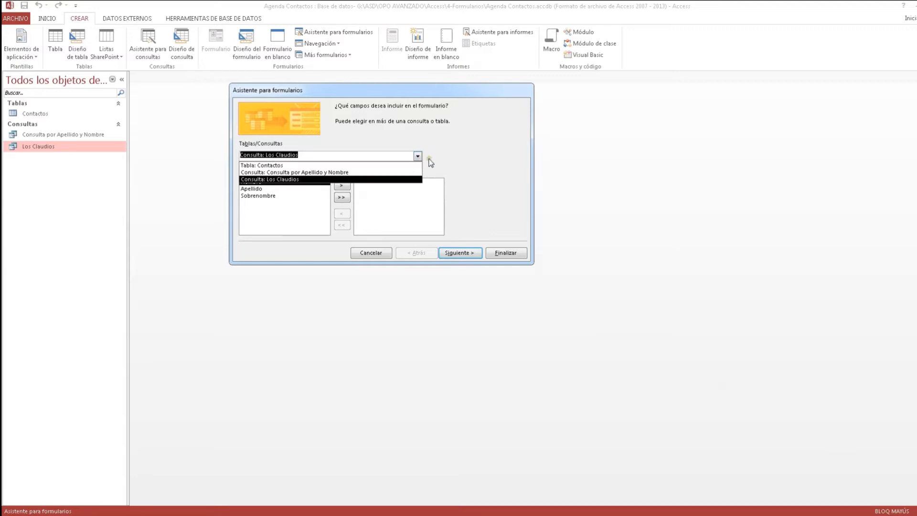
pyautogui.click(259, 166)
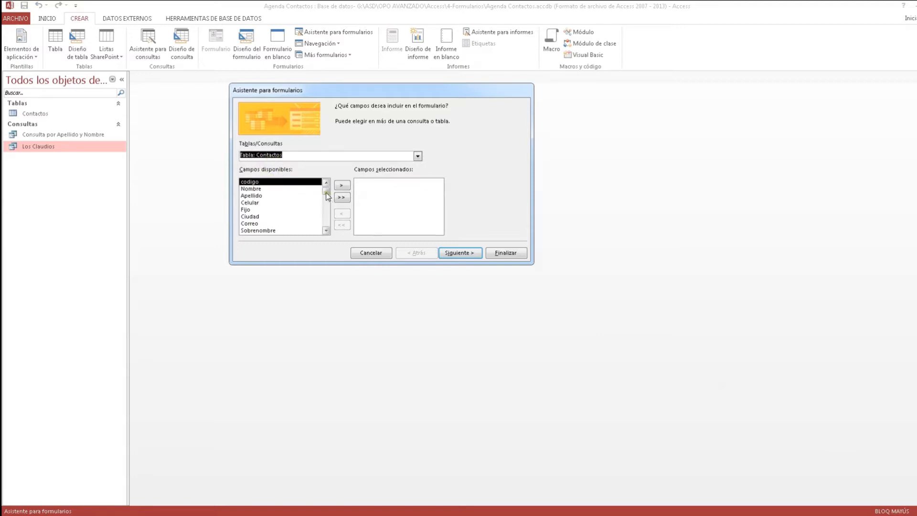
# Step: Include all fields of the Contactos table in the form, from codigo to cumpleaños, and continue to the layout choice
pyautogui.click(326, 231)
pyautogui.moveTo(326, 219); pyautogui.dragTo(327, 184)
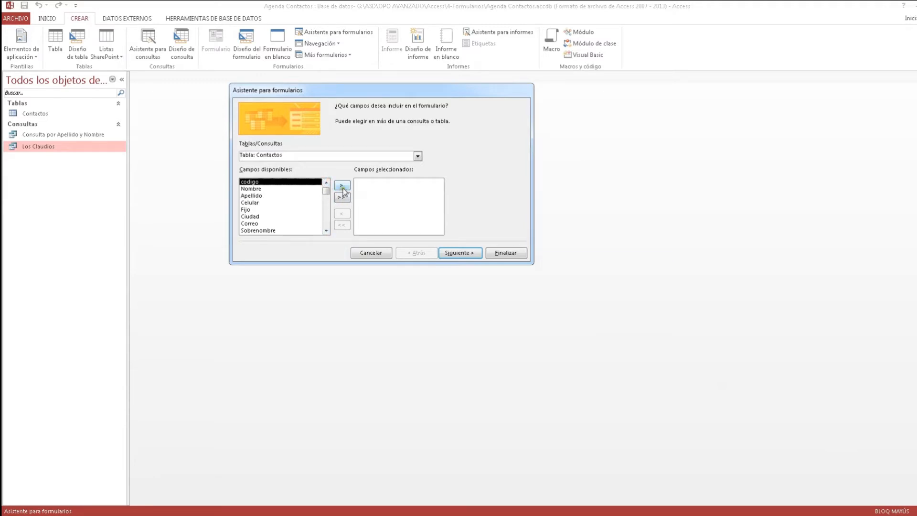
pyautogui.click(342, 185)
pyautogui.click(342, 185)
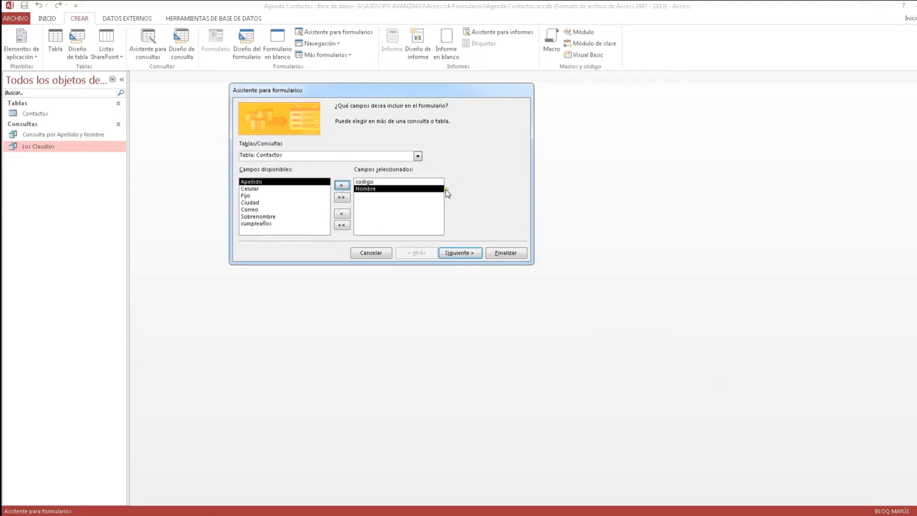
pyautogui.click(342, 197)
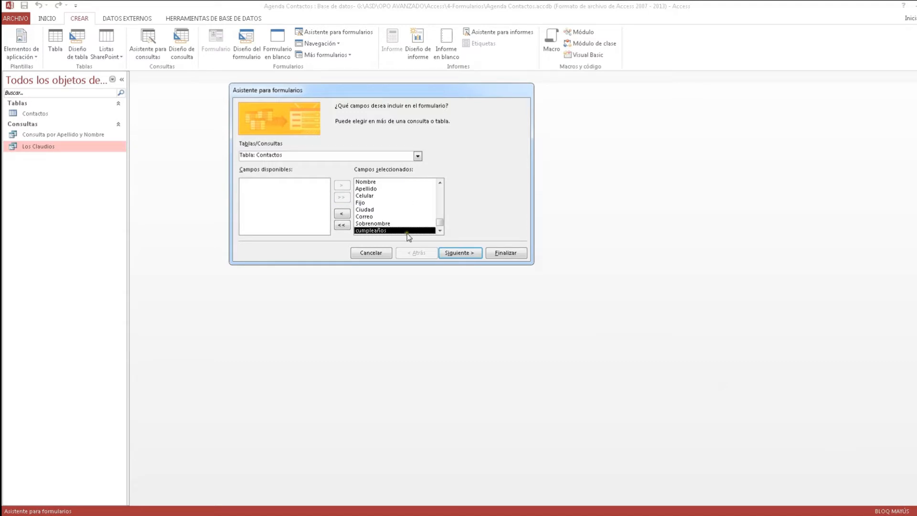
pyautogui.moveTo(439, 223); pyautogui.dragTo(442, 202)
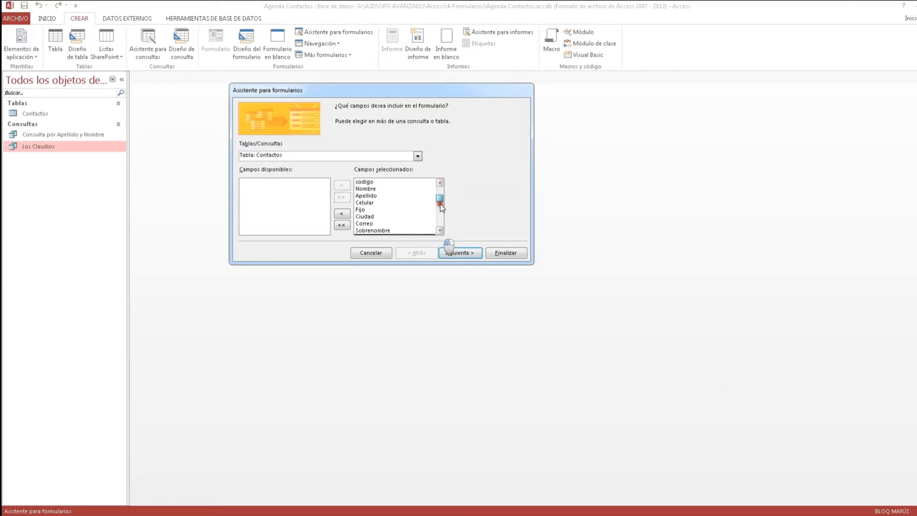
pyautogui.click(461, 252)
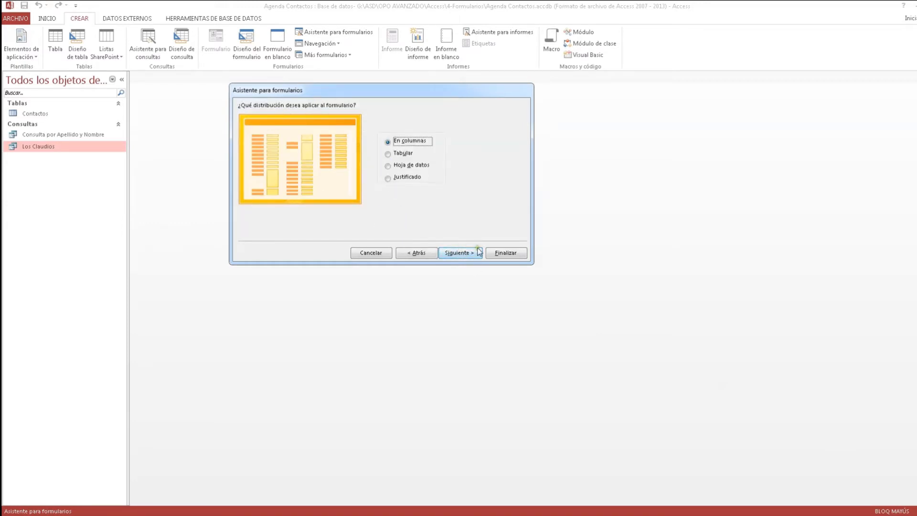
# Step: Finish the form with the En columnas layout and the title Contactos, opening it to view or enter information
pyautogui.click(425, 141)
pyautogui.click(407, 154)
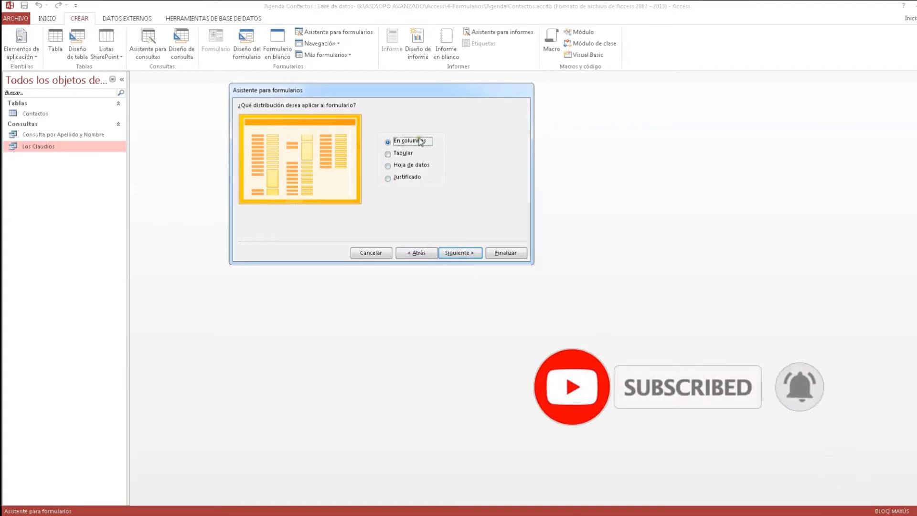
pyautogui.click(458, 254)
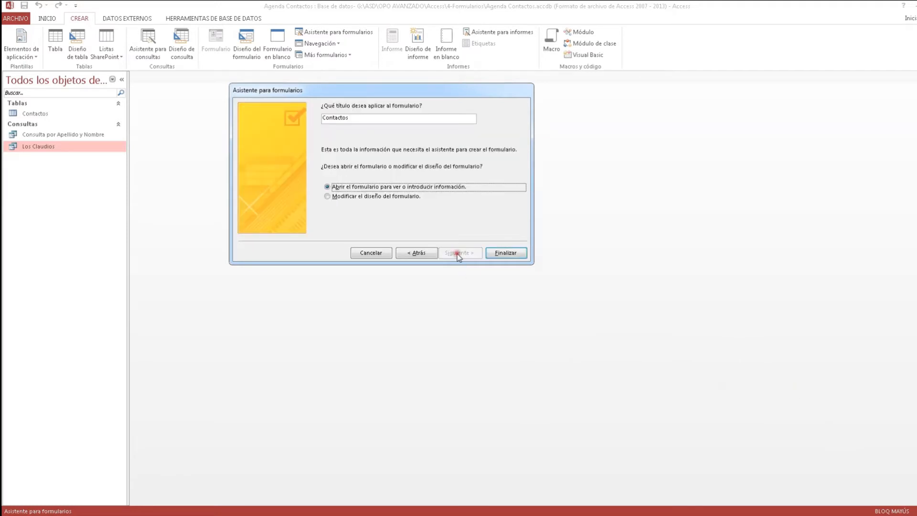
pyautogui.click(357, 121)
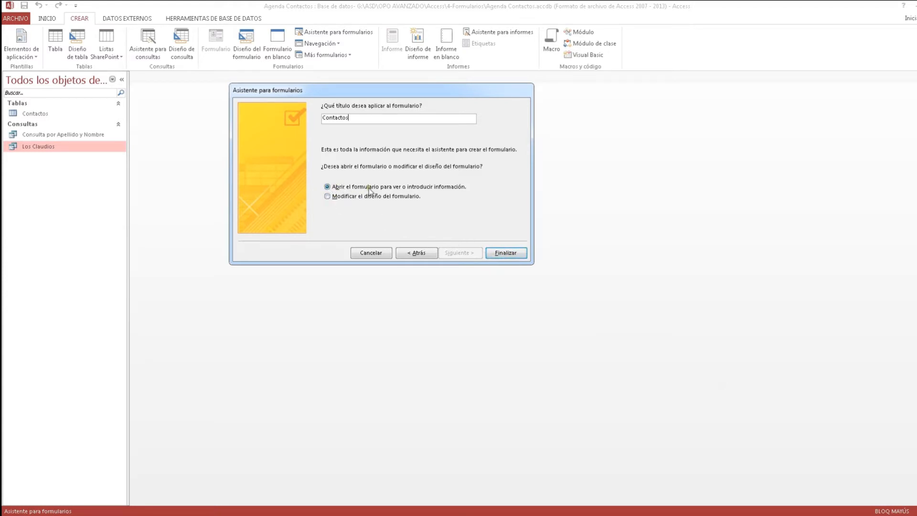
pyautogui.click(499, 256)
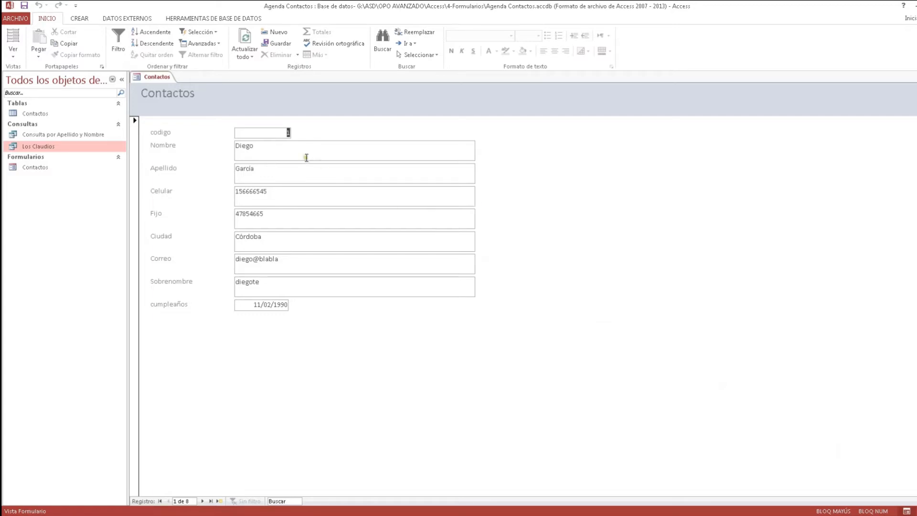
# Step: Try adding "te" to the end of the Nombre value in the first contact record
pyautogui.click(292, 150)
pyautogui.press('capslock')
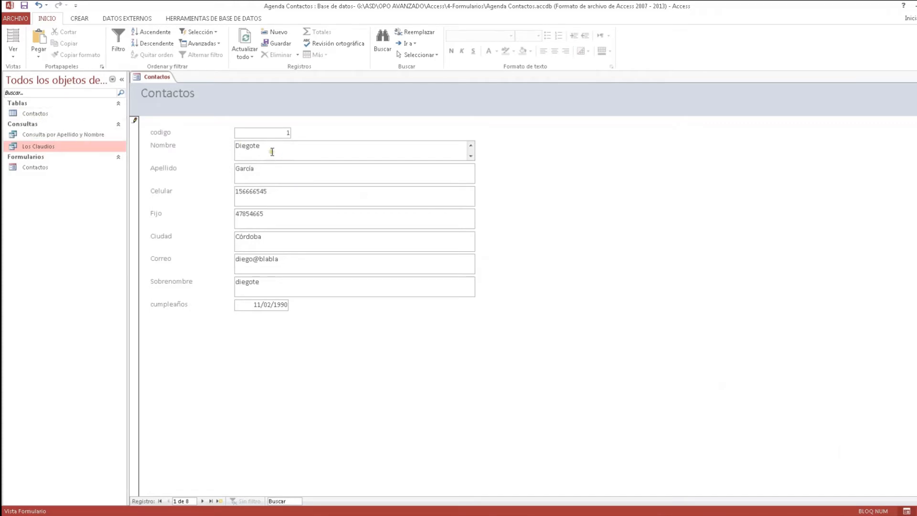
pyautogui.click(266, 166)
pyautogui.click(270, 151)
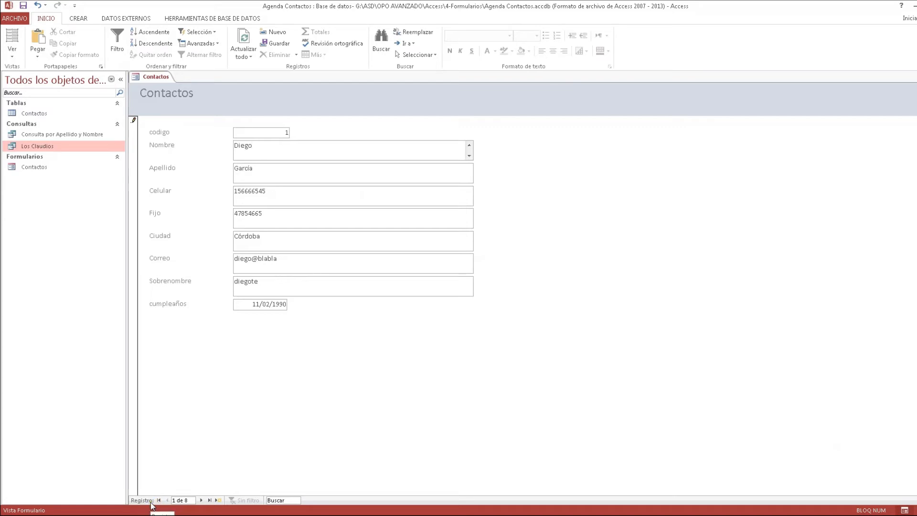
# Step: Browse forward and backward through the contact records in the form, ending on the last record
pyautogui.click(199, 500)
pyautogui.click(200, 500)
pyautogui.click(200, 500)
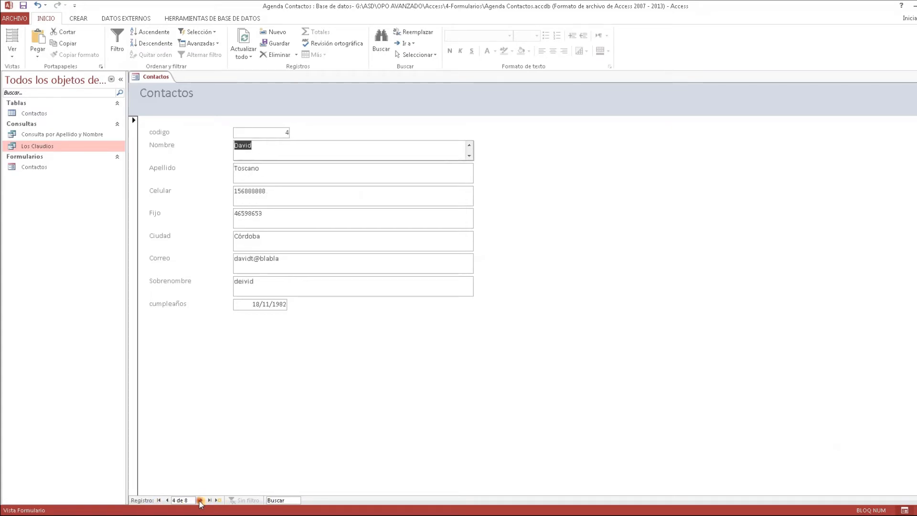
pyautogui.click(199, 499)
pyautogui.click(200, 500)
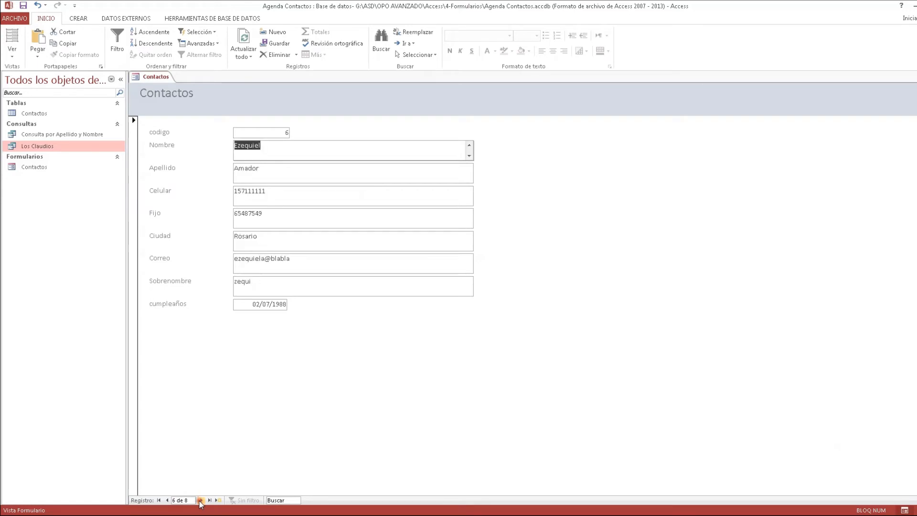
pyautogui.click(200, 499)
pyautogui.click(167, 500)
pyautogui.click(167, 500)
pyautogui.click(167, 500)
pyautogui.click(166, 500)
pyautogui.click(167, 500)
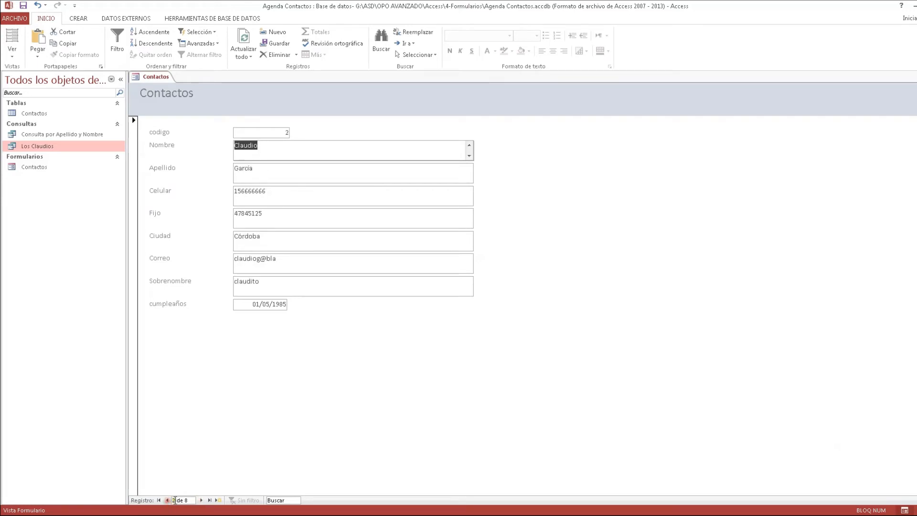
pyautogui.click(199, 500)
pyautogui.click(199, 500)
pyautogui.click(200, 500)
pyautogui.click(200, 500)
pyautogui.click(200, 500)
pyautogui.click(200, 500)
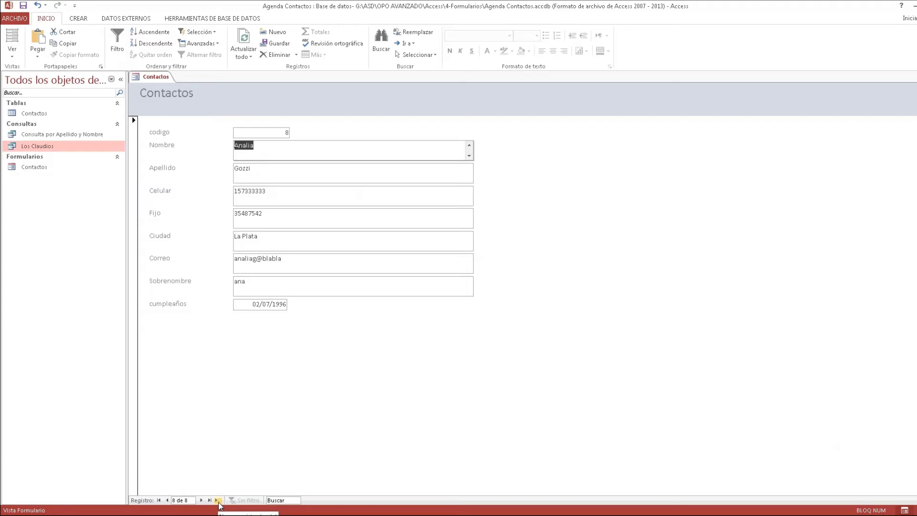
# Step: Show a blank new contact record in the form and return to the first record
pyautogui.click(217, 500)
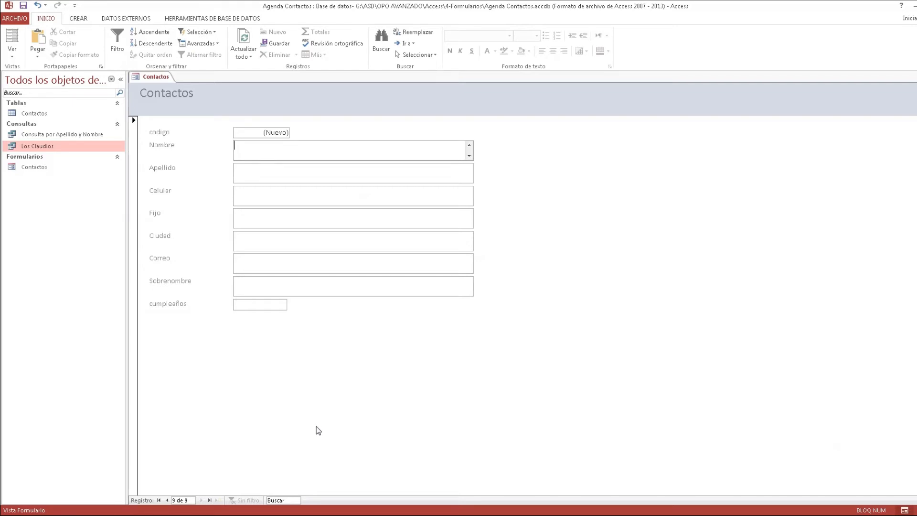
pyautogui.click(282, 501)
pyautogui.click(159, 500)
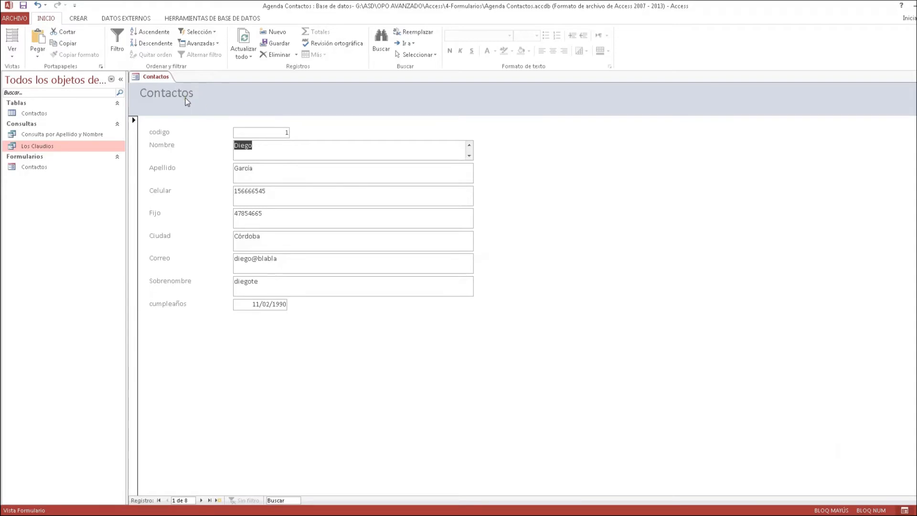
# Step: Switch the Contactos form to Design view and try selecting field controls in the Detalle section
pyautogui.click(12, 51)
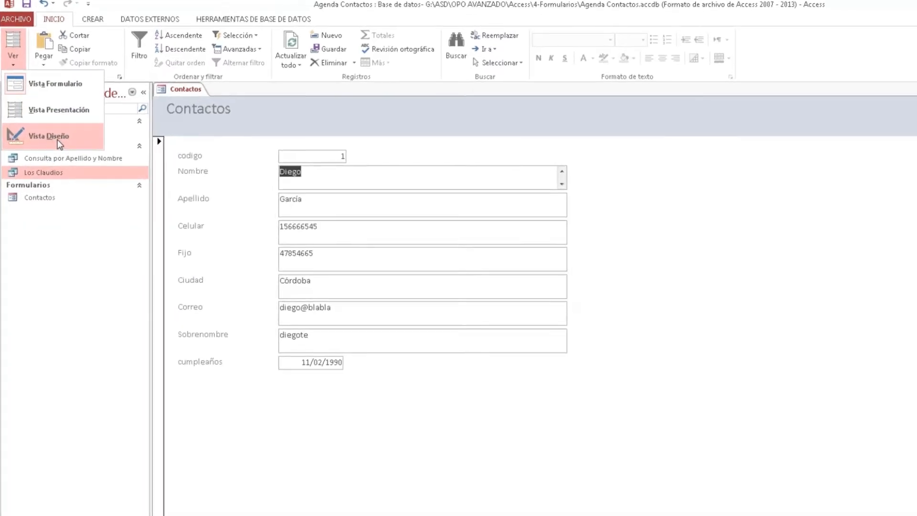
pyautogui.click(49, 136)
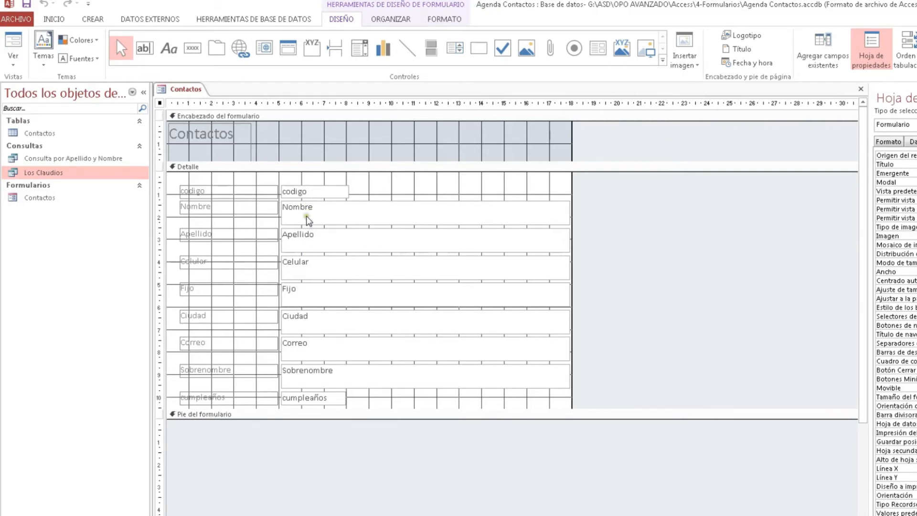
pyautogui.click(309, 248)
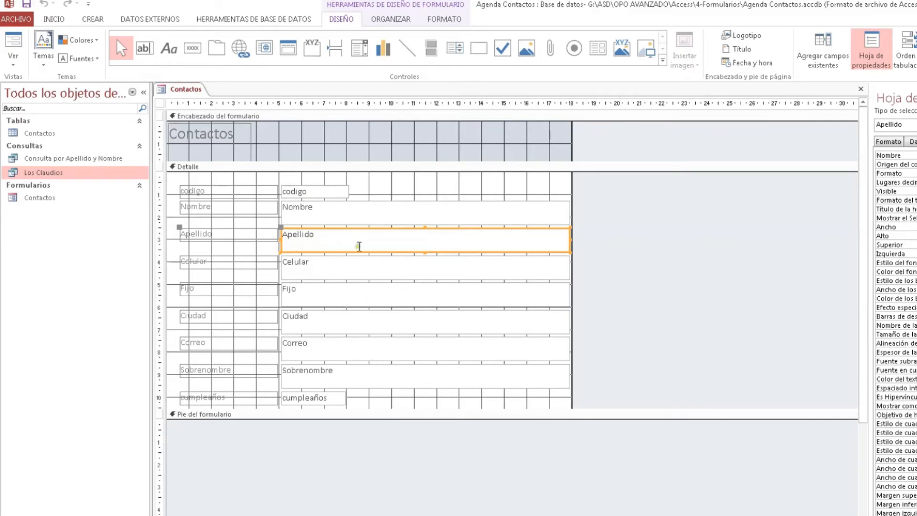
pyautogui.click(357, 398)
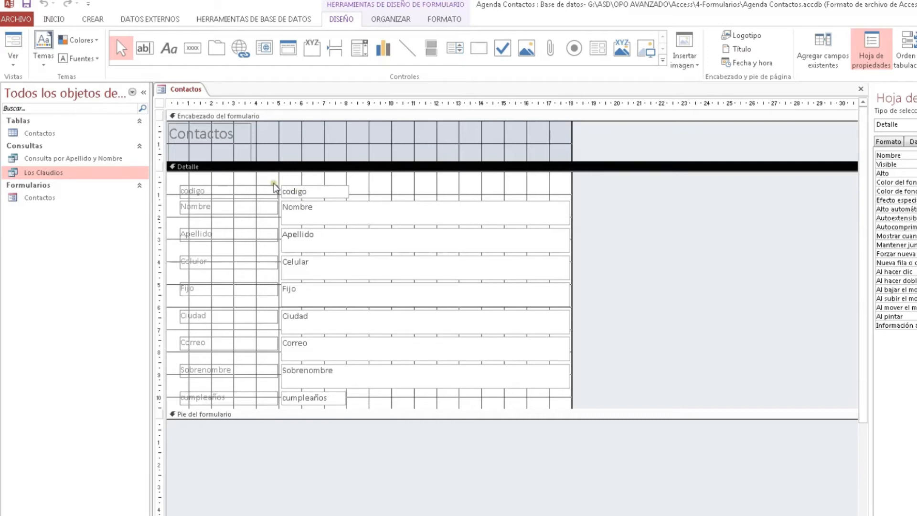
pyautogui.click(342, 196)
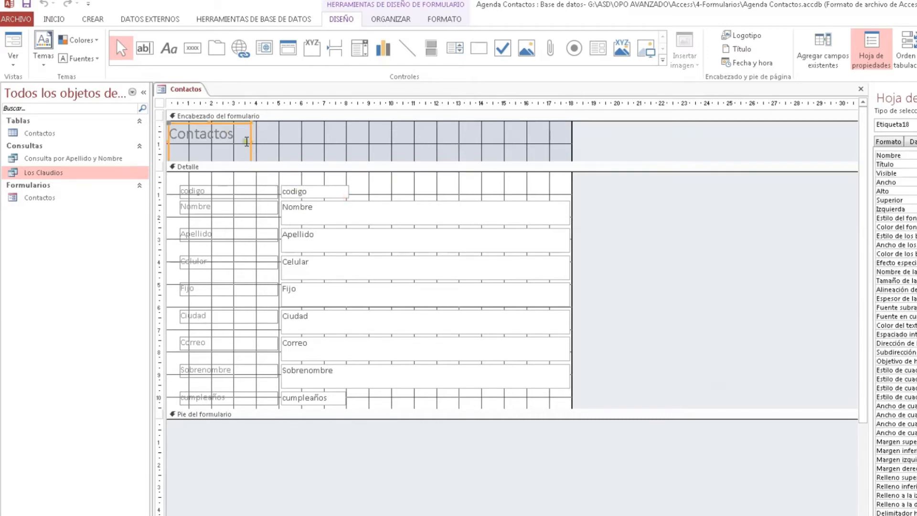
# Step: Change the header title's text to "FORMULARIOS DE Contactos"
pyautogui.click(242, 139)
pyautogui.write('FOR')
pyautogui.write('MULARIOS DE')
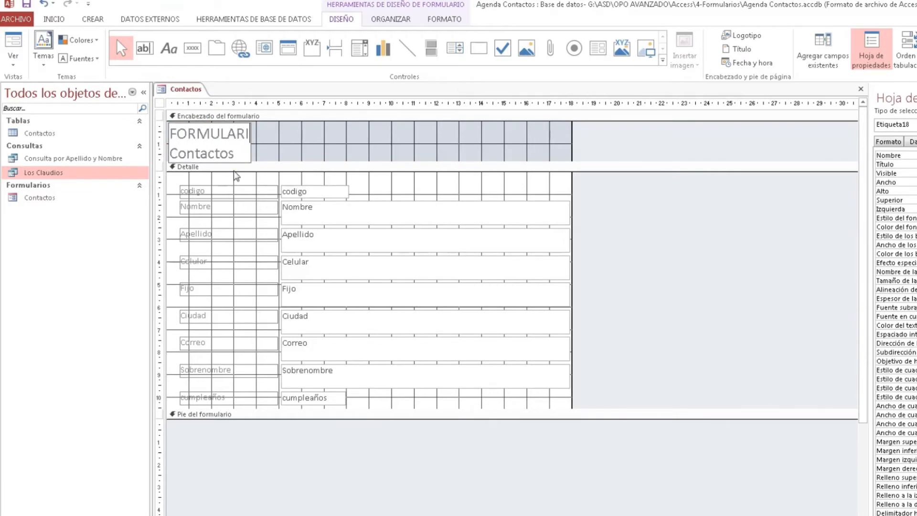
pyautogui.click(280, 142)
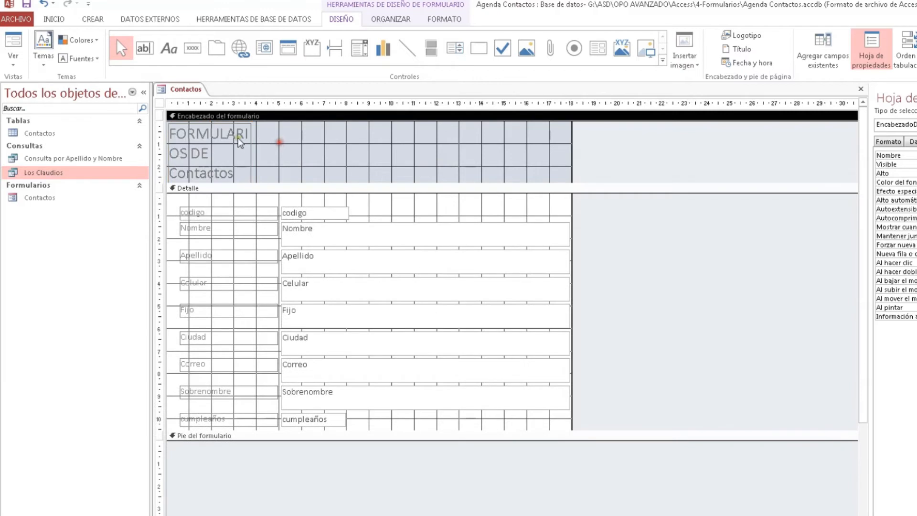
# Step: Widen the header title label to about 17.5 cm and centre its text
pyautogui.click(250, 152)
pyautogui.moveTo(250, 153); pyautogui.dragTo(564, 145)
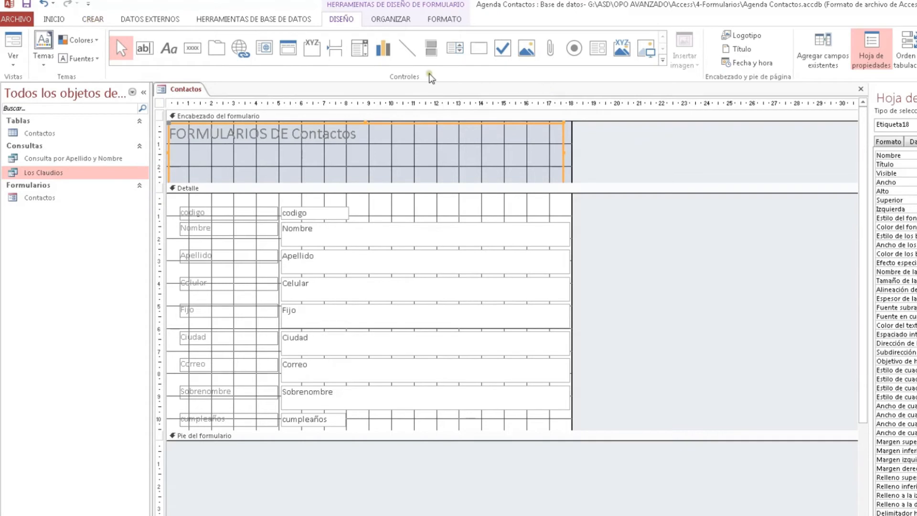
pyautogui.click(454, 20)
pyautogui.click(187, 58)
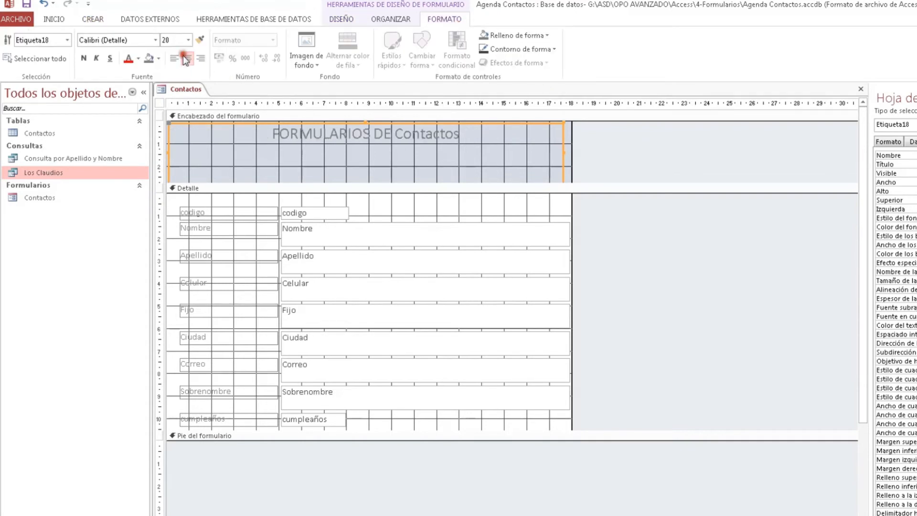
# Step: Enlarge the header title's text, trying size 48 and settling on 36
pyautogui.click(185, 41)
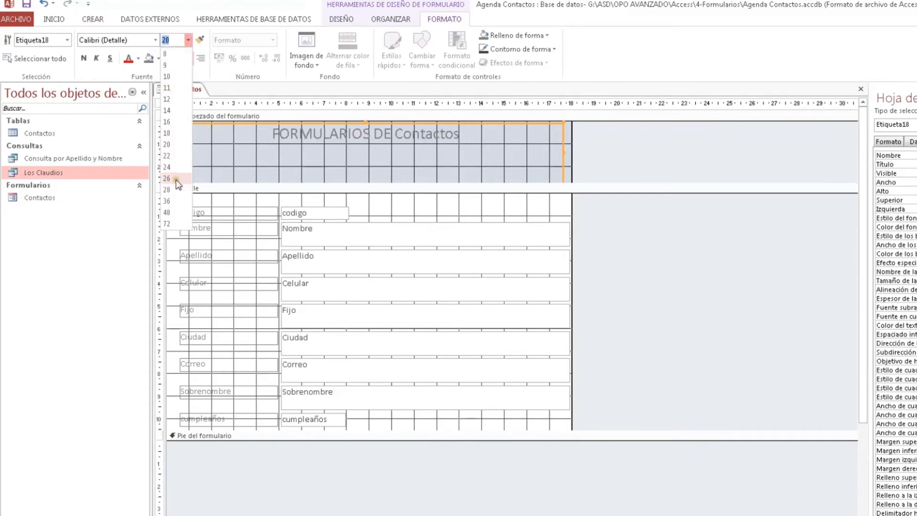
pyautogui.click(168, 211)
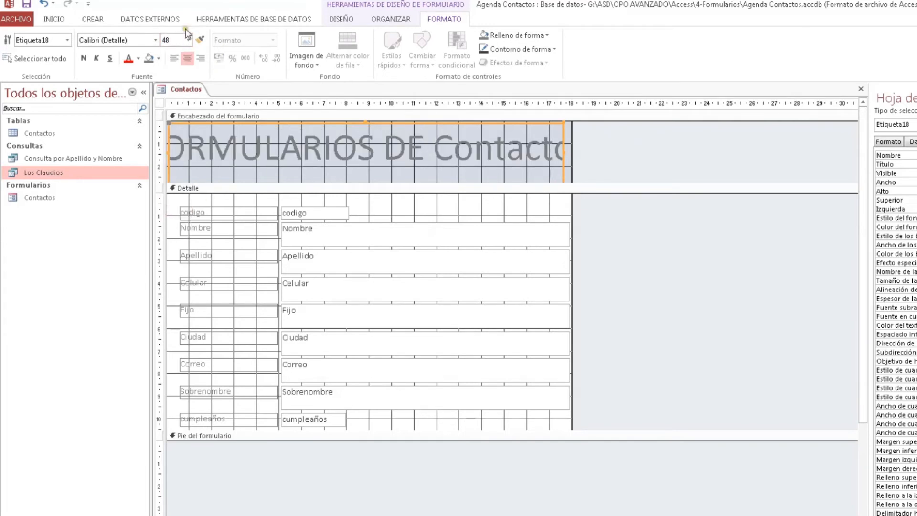
pyautogui.click(188, 40)
pyautogui.click(174, 203)
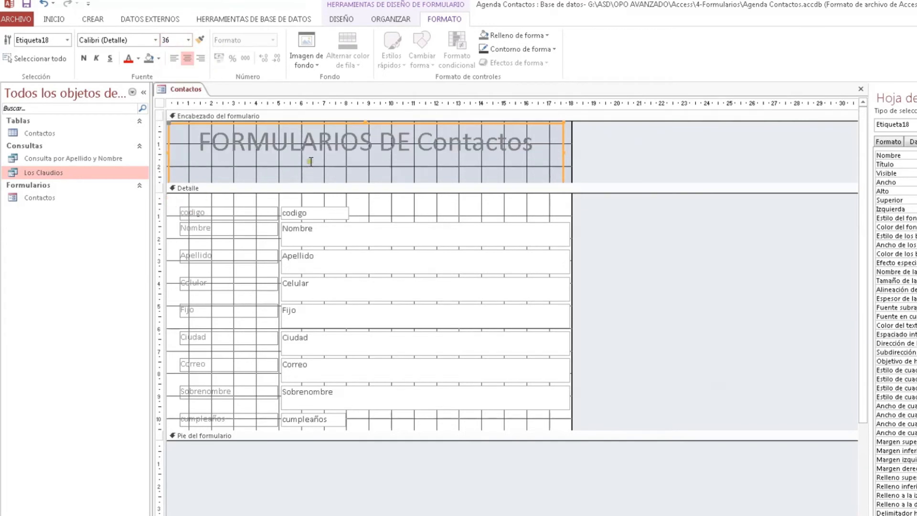
# Step: Give the header title a heavy sans-serif font and a light green background fill
pyautogui.click(114, 40)
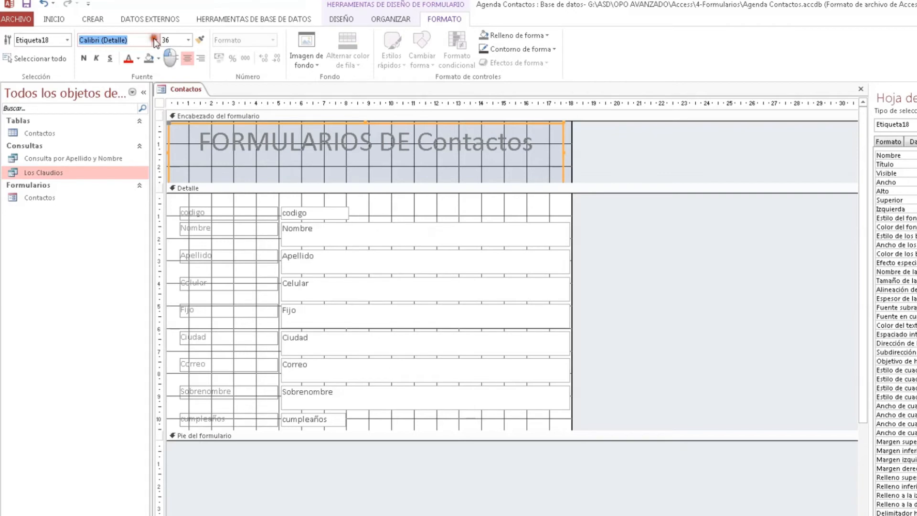
pyautogui.click(155, 40)
pyautogui.click(122, 103)
pyautogui.click(158, 58)
pyautogui.click(240, 120)
# Step: Fit the title label closely around its one-line text and reduce the form header's height to match
pyautogui.moveTo(567, 184); pyautogui.dragTo(577, 216)
pyautogui.click(574, 181)
pyautogui.click(410, 168)
pyautogui.moveTo(367, 183); pyautogui.dragTo(373, 155)
pyautogui.moveTo(365, 215); pyautogui.dragTo(392, 160)
pyautogui.click(384, 148)
pyautogui.click(597, 152)
pyautogui.click(583, 154)
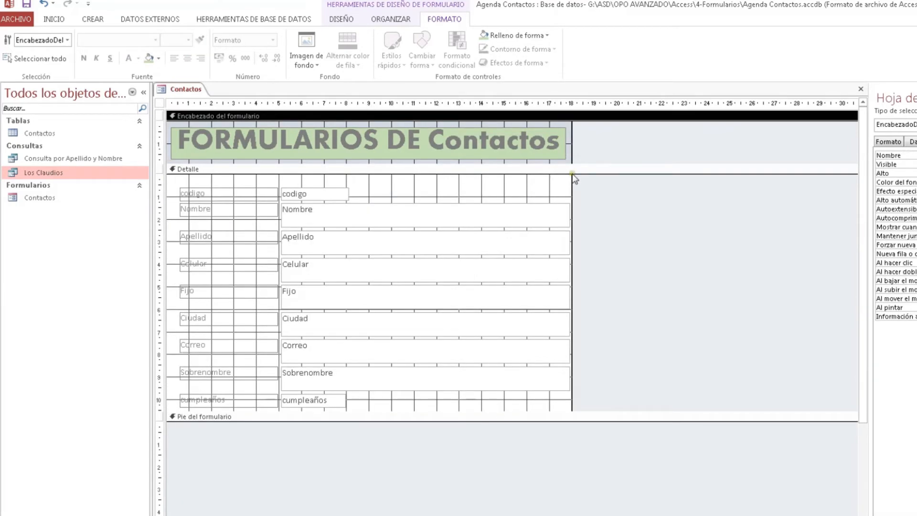
# Step: Make all the field name labels bold, from codigo down to cumpleaños
pyautogui.click(214, 194)
pyautogui.keyDown('shift'); pyautogui.click(210, 209); pyautogui.keyUp('shift')
pyautogui.keyDown('shift'); pyautogui.click(195, 236); pyautogui.keyUp('shift')
pyautogui.keyDown('shift'); pyautogui.click(202, 263); pyautogui.keyUp('shift')
pyautogui.keyDown('shift'); pyautogui.click(199, 291); pyautogui.keyUp('shift')
pyautogui.keyDown('shift'); pyautogui.click(197, 318); pyautogui.keyUp('shift')
pyautogui.keyDown('shift'); pyautogui.click(195, 346); pyautogui.keyUp('shift')
pyautogui.keyDown('shift'); pyautogui.click(196, 373); pyautogui.keyUp('shift')
pyautogui.click(88, 61)
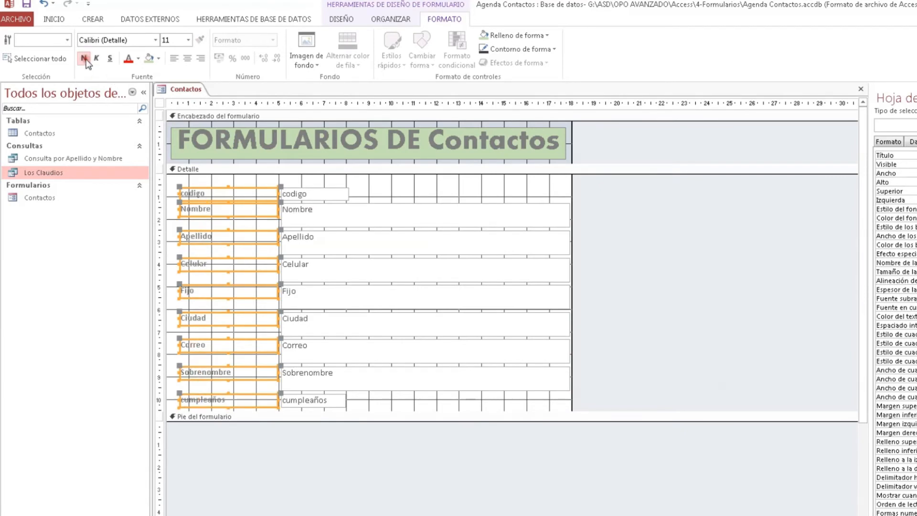
# Step: Capitalize the first field label as "Codigo" and narrow the codigo text box beside it
pyautogui.click(267, 197)
pyautogui.press('BackSpace')
pyautogui.write('C')
pyautogui.click(379, 183)
pyautogui.click(338, 194)
pyautogui.moveTo(349, 194); pyautogui.dragTo(317, 194)
# Step: Change the Sobrenombre field's label text to "Apodo"
pyautogui.click(349, 179)
pyautogui.write('Apodo')
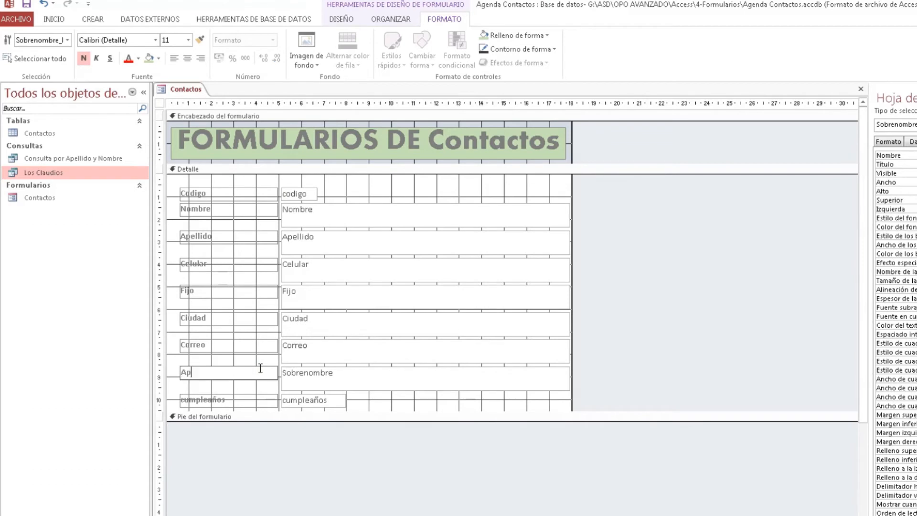
pyautogui.click(424, 192)
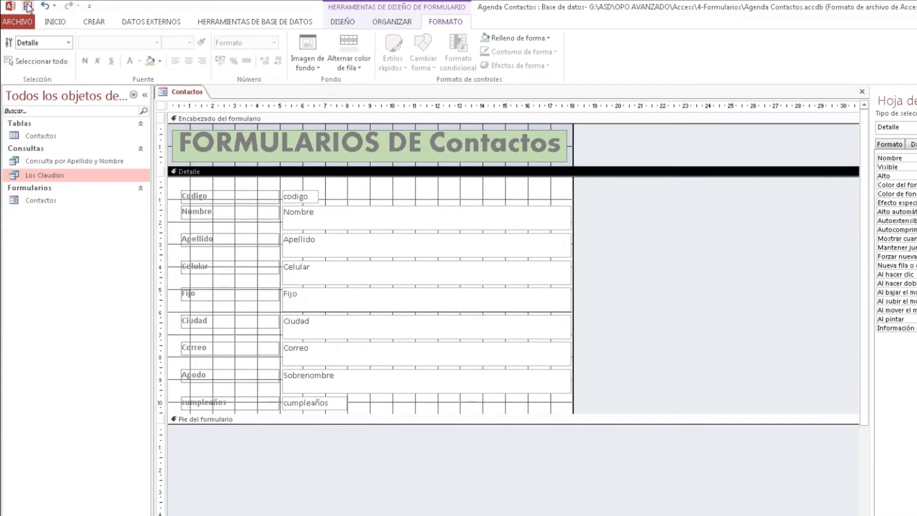
# Step: Display the redesigned Contactos form in Form view to check its appearance
pyautogui.click(341, 23)
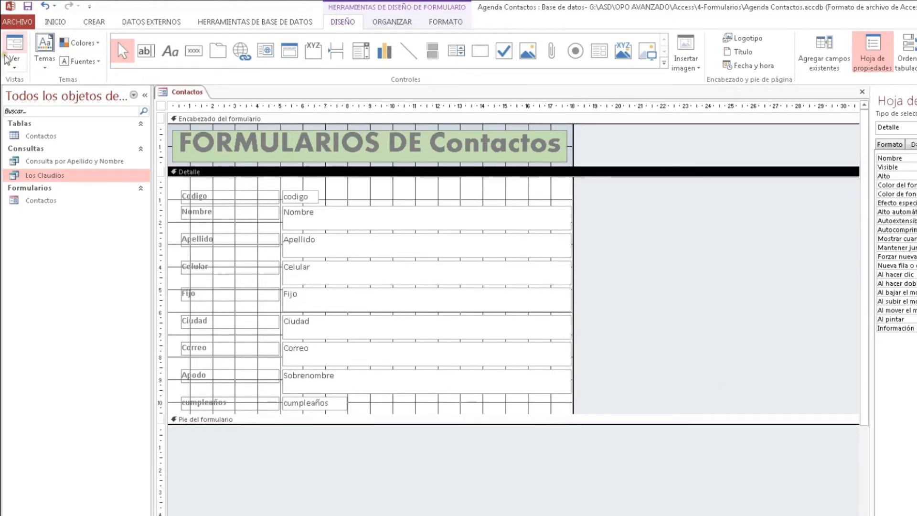
pyautogui.click(17, 70)
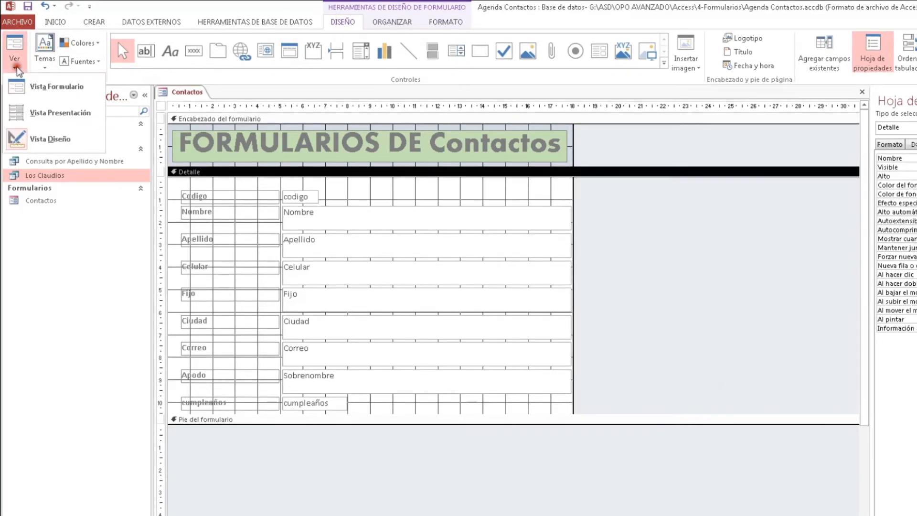
pyautogui.click(54, 87)
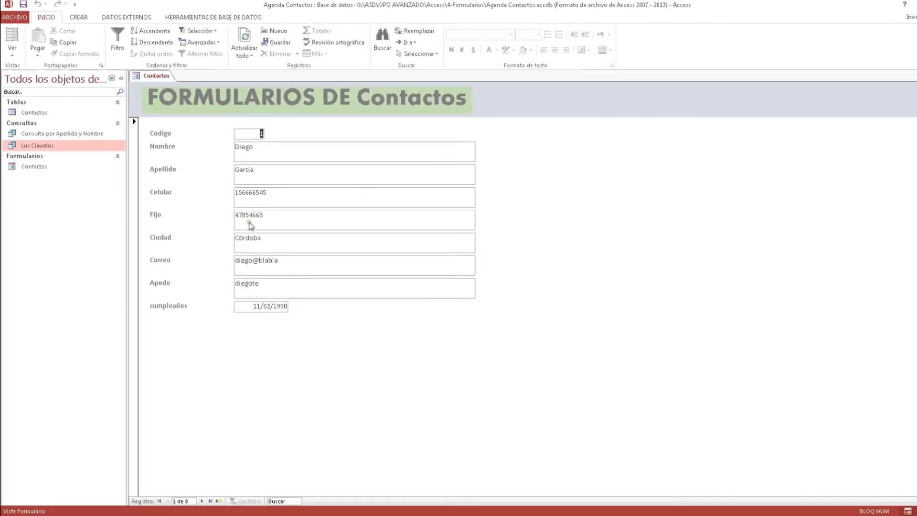
# Step: Return the form to Design view and open up the form footer section to a height of 2.6 cm
pyautogui.click(13, 49)
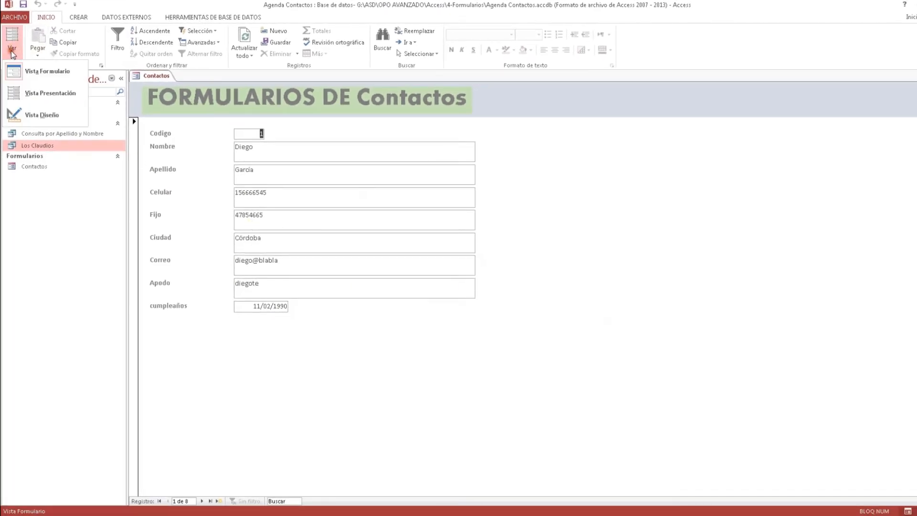
pyautogui.click(42, 116)
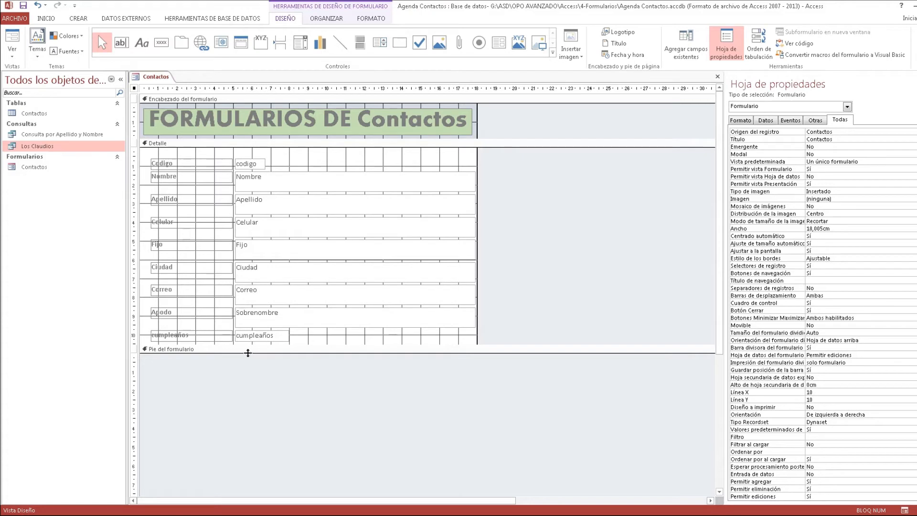
pyautogui.moveTo(248, 353); pyautogui.dragTo(247, 398)
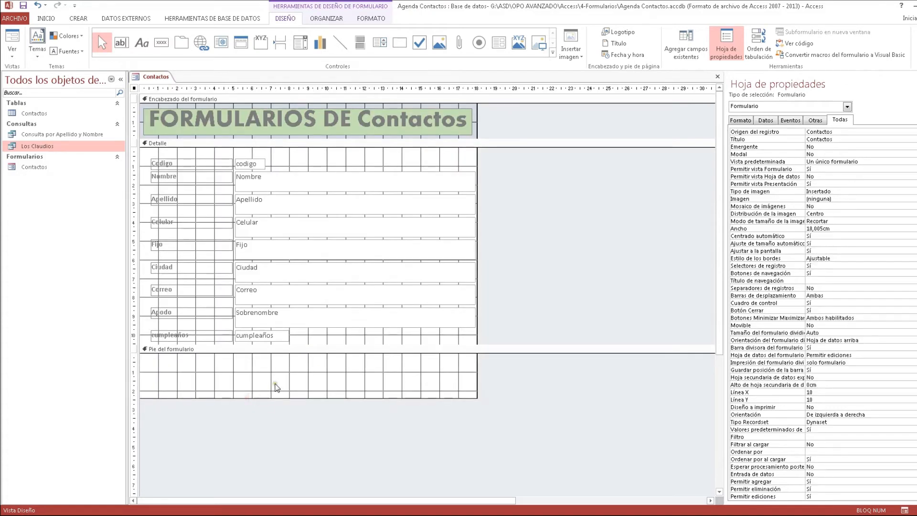
pyautogui.click(275, 385)
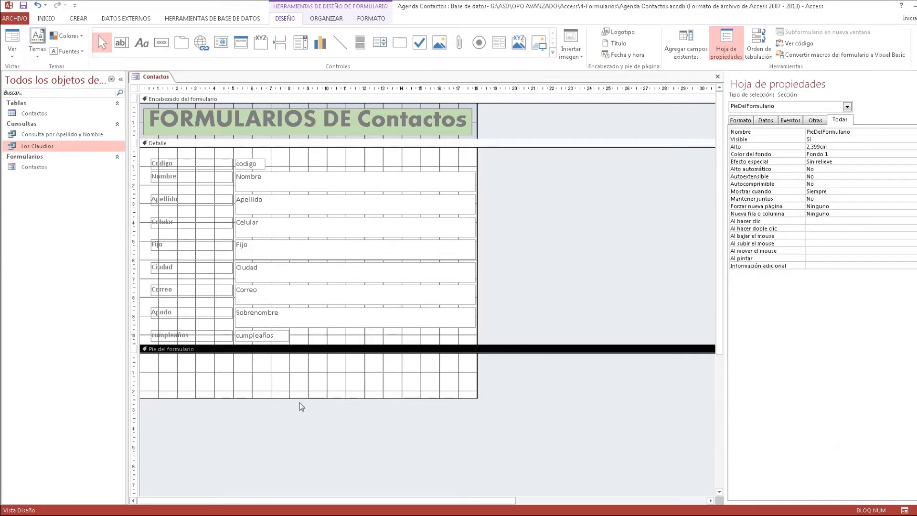
pyautogui.moveTo(307, 398)
pyautogui.mouseDown()
pyautogui.moveTo(317, 405)
pyautogui.moveTo(311, 392)
pyautogui.mouseUp()
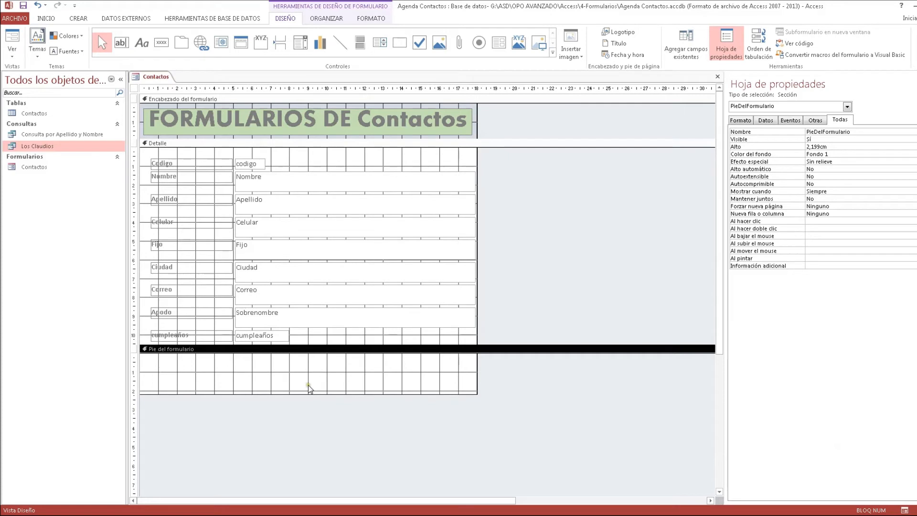
pyautogui.moveTo(297, 394)
pyautogui.mouseDown()
pyautogui.moveTo(301, 409)
pyautogui.moveTo(297, 401)
pyautogui.mouseUp()
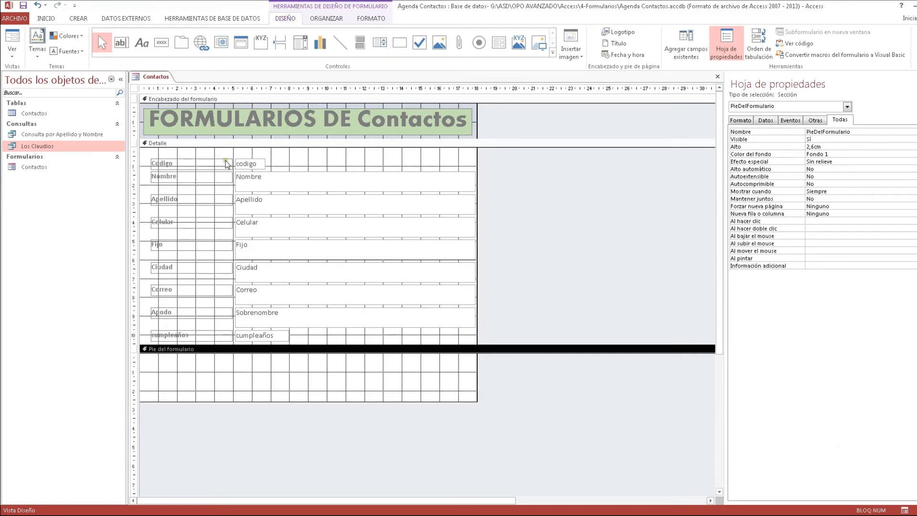
# Step: Place a command button in the form footer's left part and move its wizard clear of the header title
pyautogui.click(163, 44)
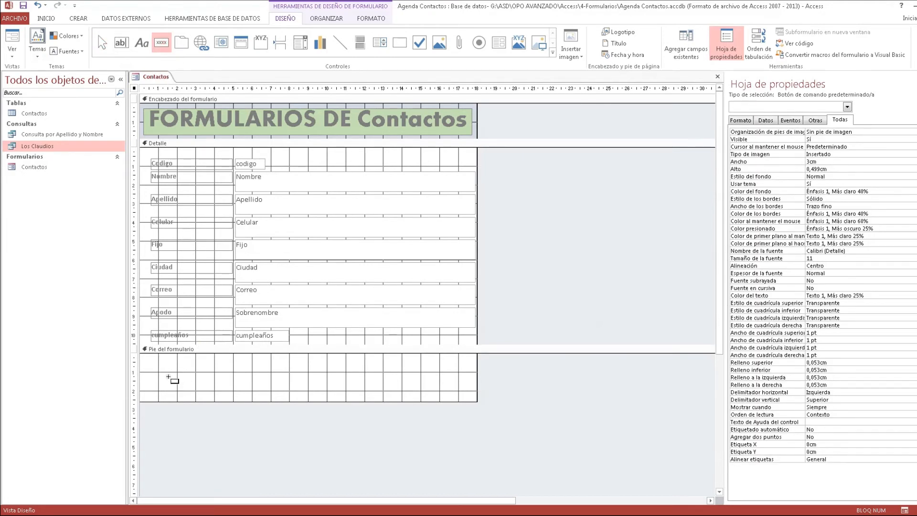
pyautogui.click(168, 376)
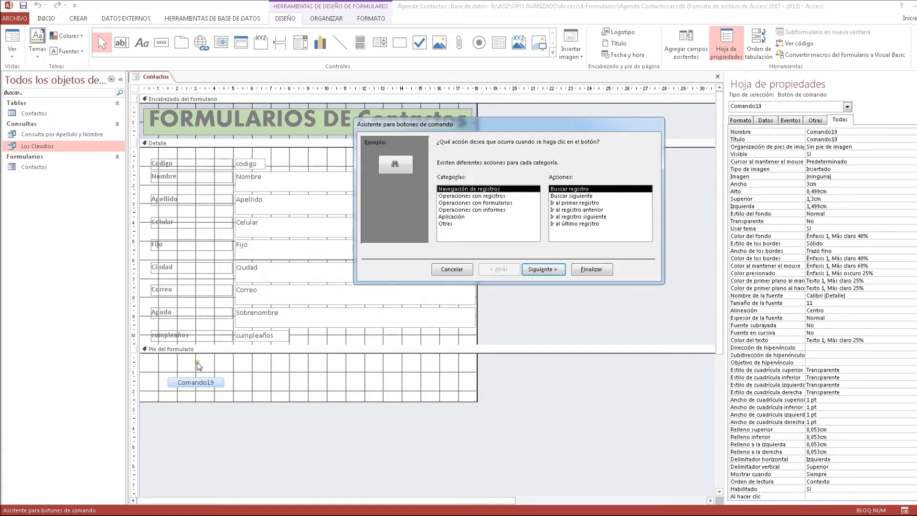
pyautogui.moveTo(520, 123); pyautogui.dragTo(496, 150)
# Step: Look over the wizard's action categories, then assign the button Ir al primer registro from Navegación de registros
pyautogui.click(454, 224)
pyautogui.click(447, 231)
pyautogui.click(443, 237)
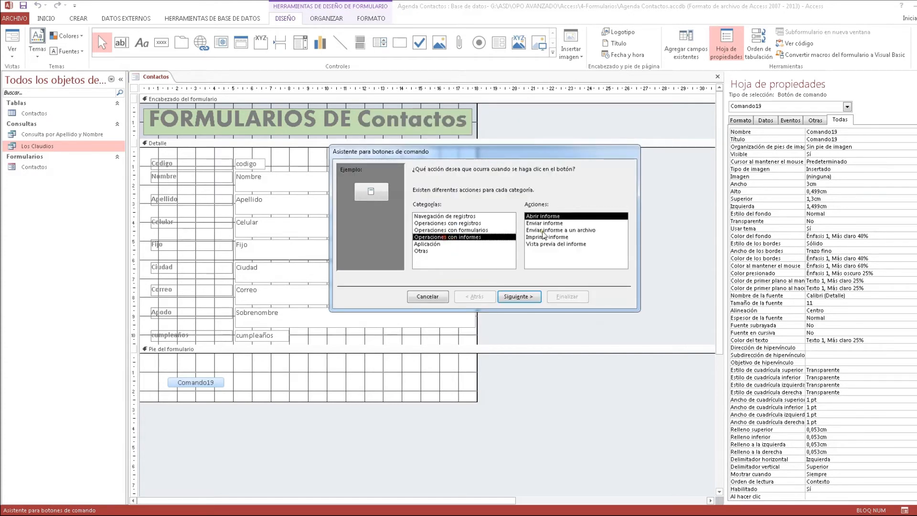
pyautogui.click(436, 243)
pyautogui.click(423, 251)
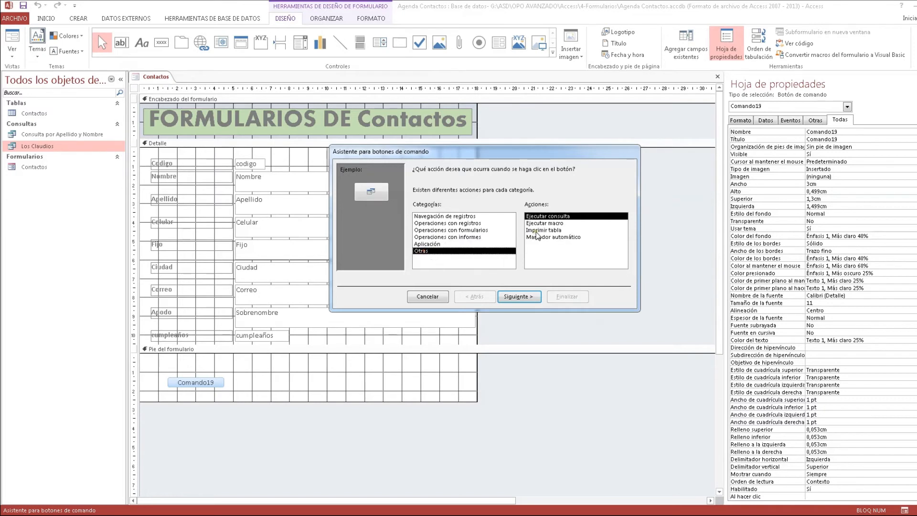
pyautogui.click(447, 216)
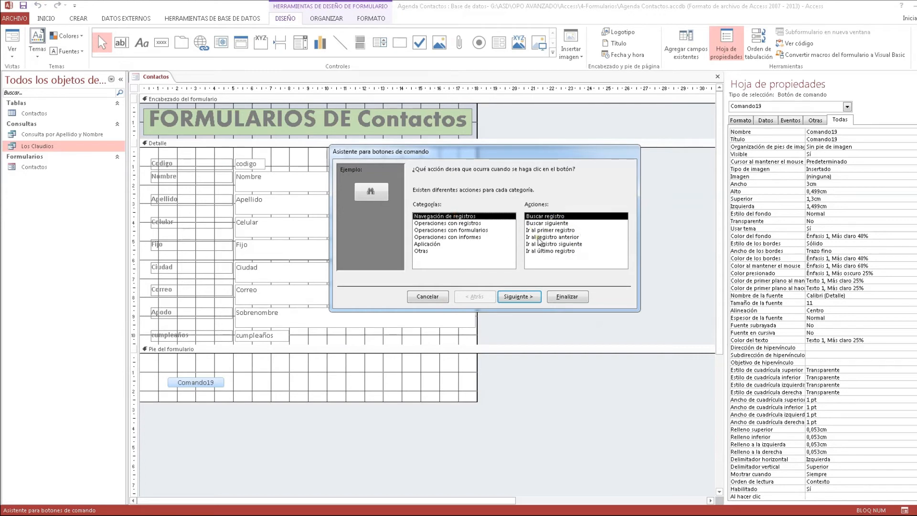
pyautogui.click(549, 231)
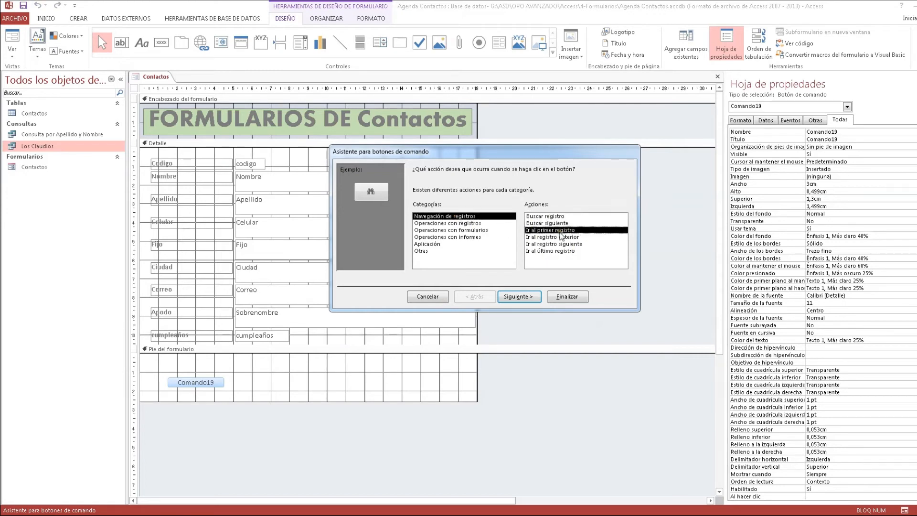
pyautogui.click(546, 237)
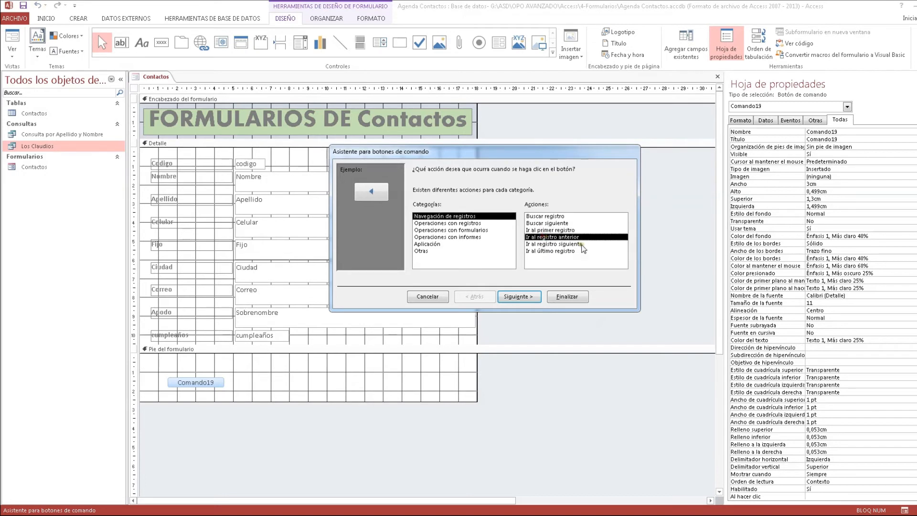
pyautogui.click(581, 244)
pyautogui.click(567, 251)
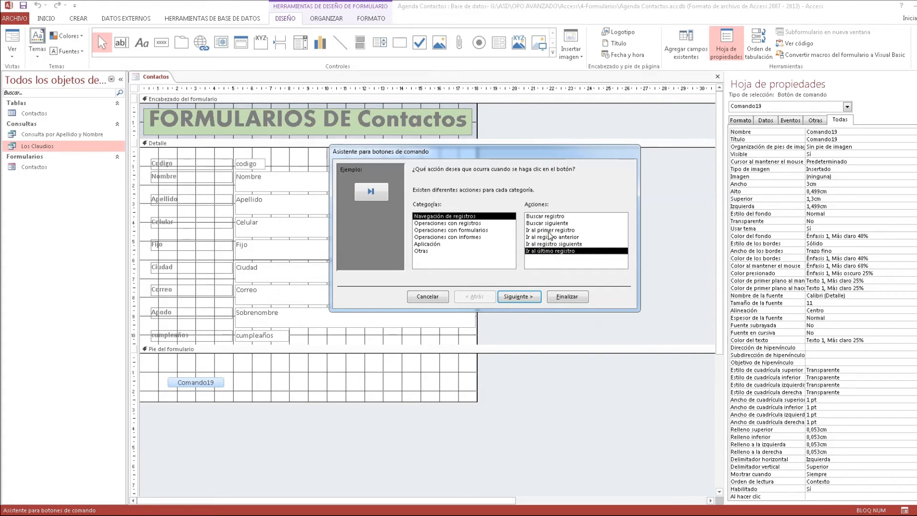
pyautogui.click(549, 231)
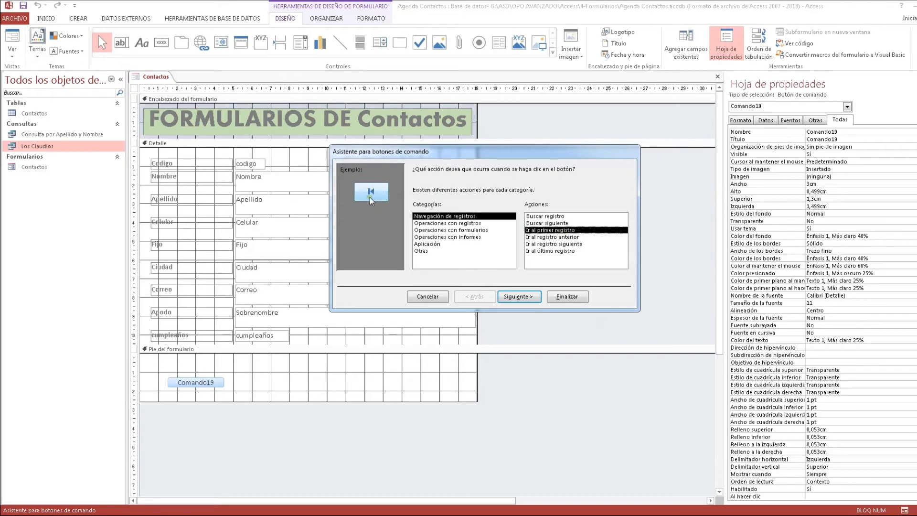
# Step: Finish the Ir al primer registro button and move it to the upper left corner of the form footer
pyautogui.click(563, 297)
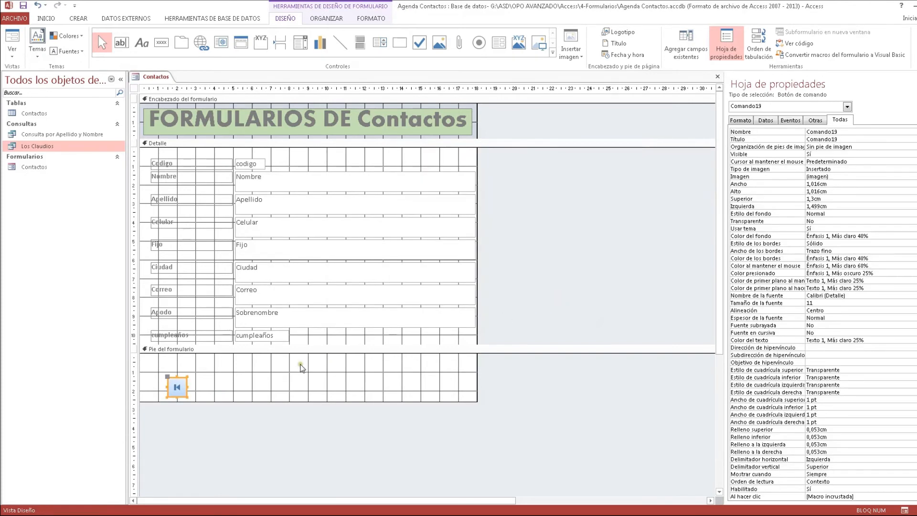
pyautogui.click(198, 389)
pyautogui.moveTo(177, 387); pyautogui.dragTo(162, 371)
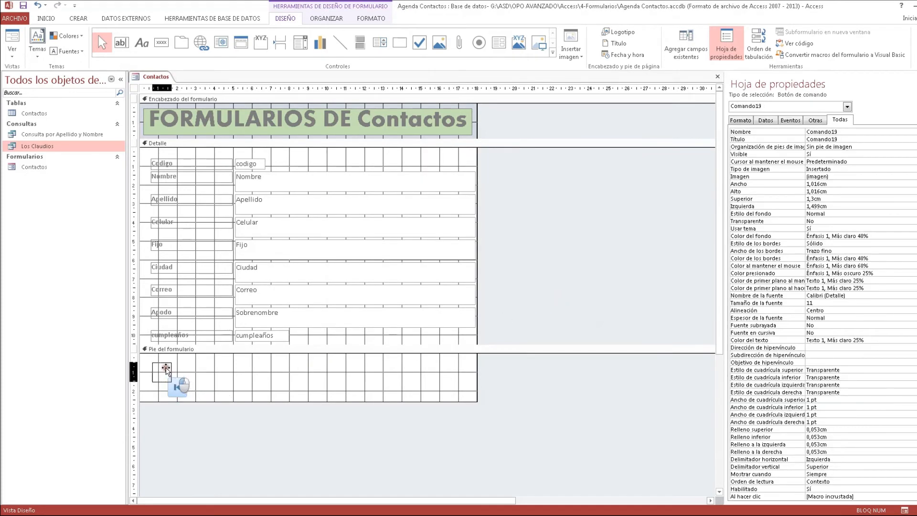
pyautogui.click(202, 377)
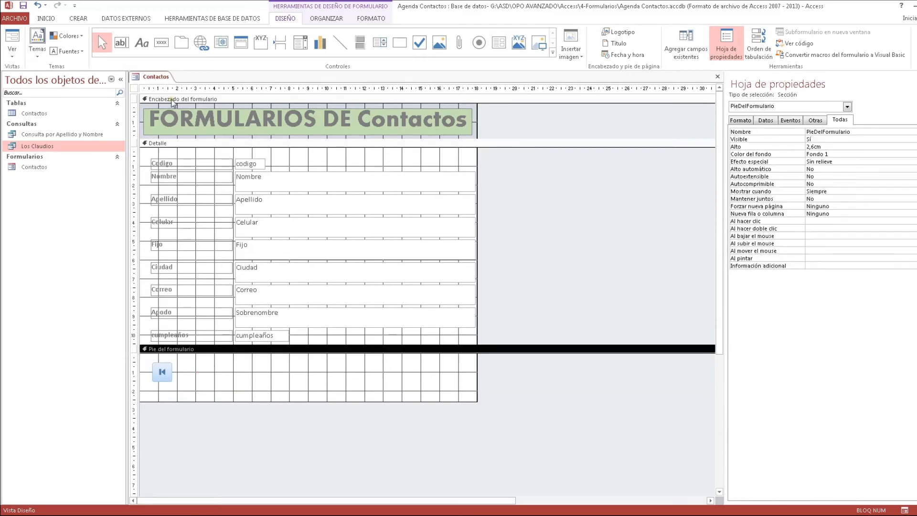
# Step: Add a command button for Ir al registro anterior beside the first-record button in the form footer
pyautogui.click(163, 43)
pyautogui.click(187, 375)
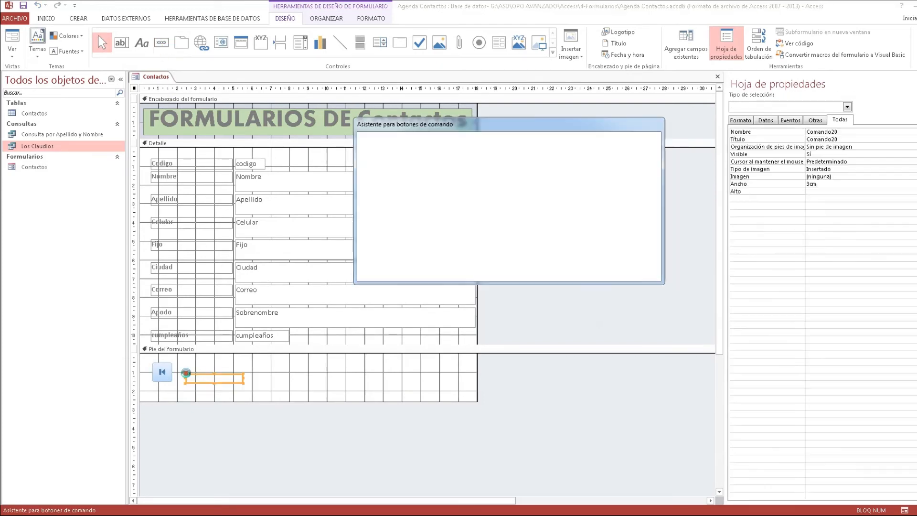
pyautogui.click(573, 210)
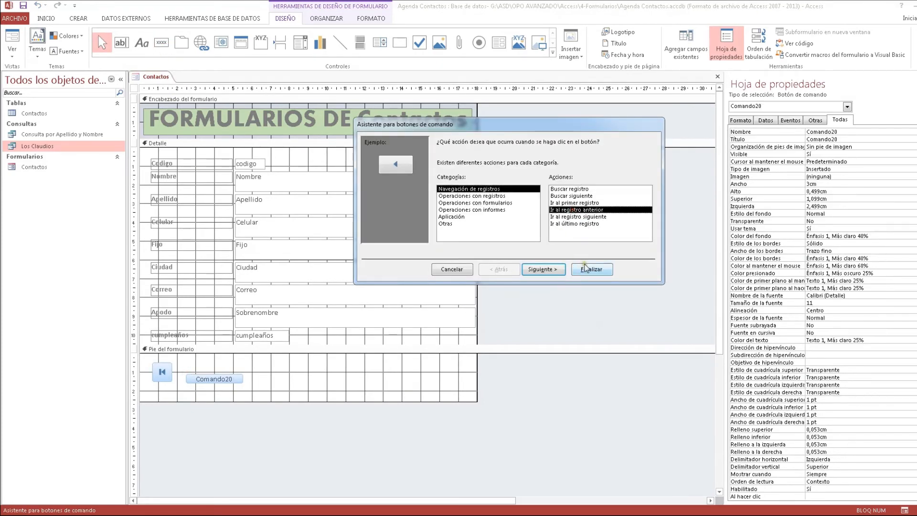
pyautogui.click(585, 269)
pyautogui.click(246, 349)
# Step: Add a command button for Ir al registro siguiente to the right of the previous-record button
pyautogui.click(161, 43)
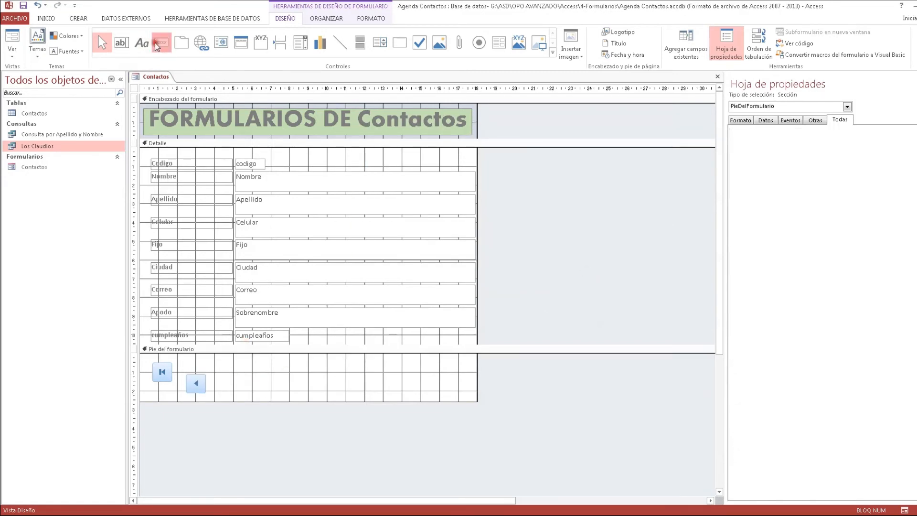
pyautogui.click(229, 375)
pyautogui.click(563, 210)
pyautogui.click(565, 217)
pyautogui.click(591, 268)
pyautogui.click(277, 365)
# Step: Add a command button for Ir al último registro and move it close beside the next-record button
pyautogui.click(161, 43)
pyautogui.click(274, 384)
pyautogui.click(570, 224)
pyautogui.click(582, 269)
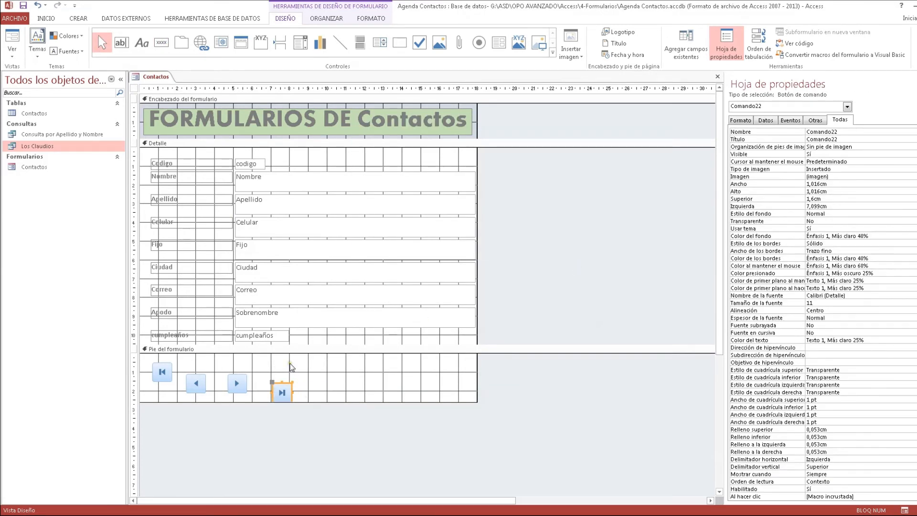
pyautogui.click(291, 367)
pyautogui.moveTo(283, 396); pyautogui.dragTo(267, 385)
pyautogui.click(290, 379)
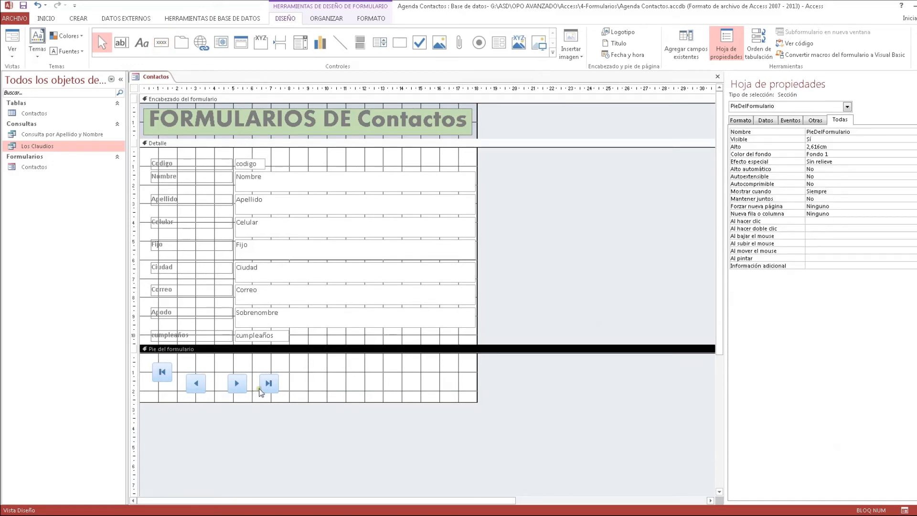
# Step: Add an Agregar nuevo registro command button from Operaciones con registros in the footer's right half and nudge it up and left
pyautogui.click(308, 379)
pyautogui.click(162, 42)
pyautogui.click(346, 380)
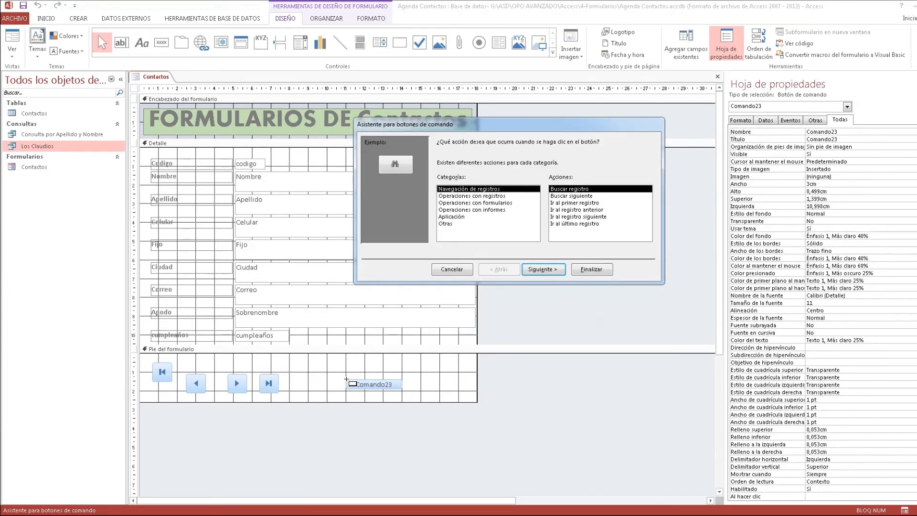
pyautogui.click(505, 197)
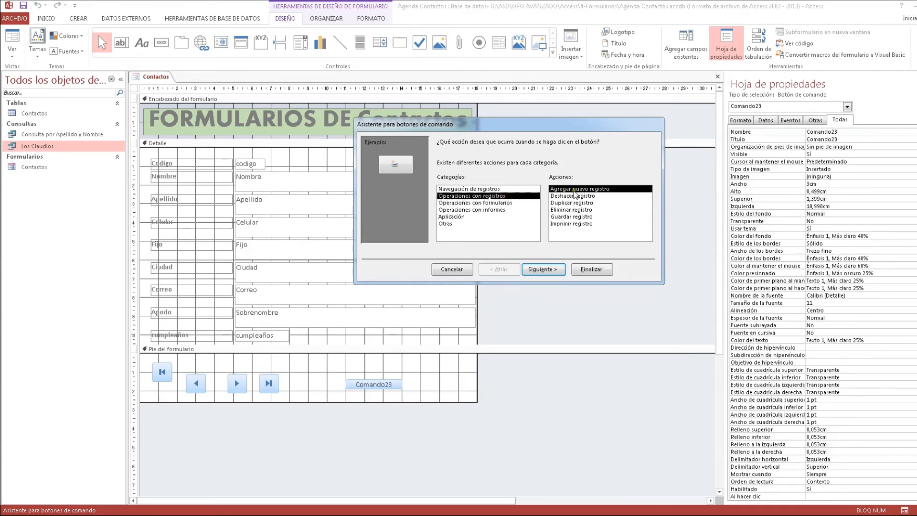
pyautogui.click(591, 269)
pyautogui.moveTo(364, 382); pyautogui.dragTo(353, 374)
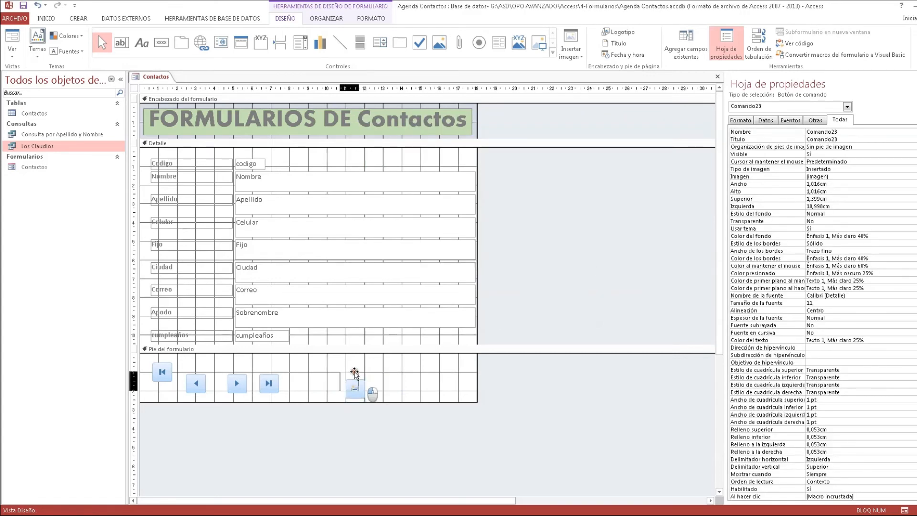
pyautogui.click(382, 374)
# Step: Add an Eliminar registro command button from Operaciones con registros and place it just right of the add-record button
pyautogui.click(162, 43)
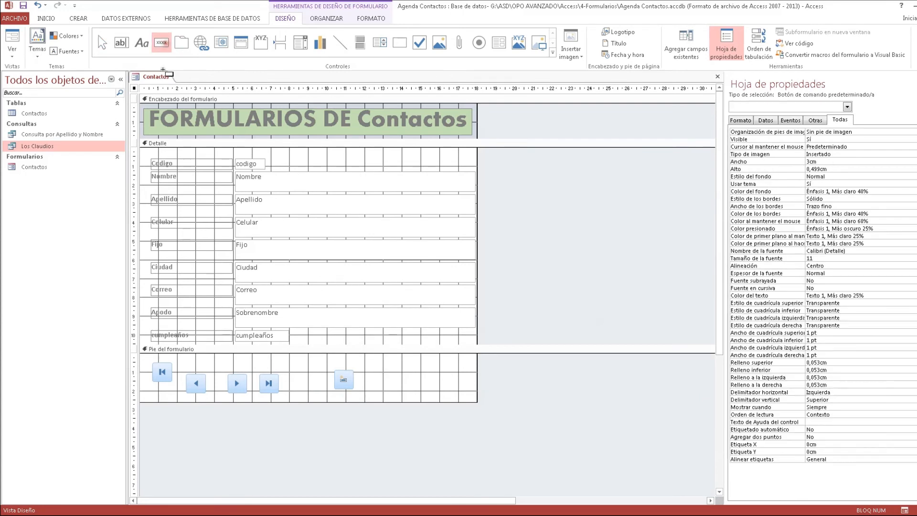
pyautogui.click(366, 376)
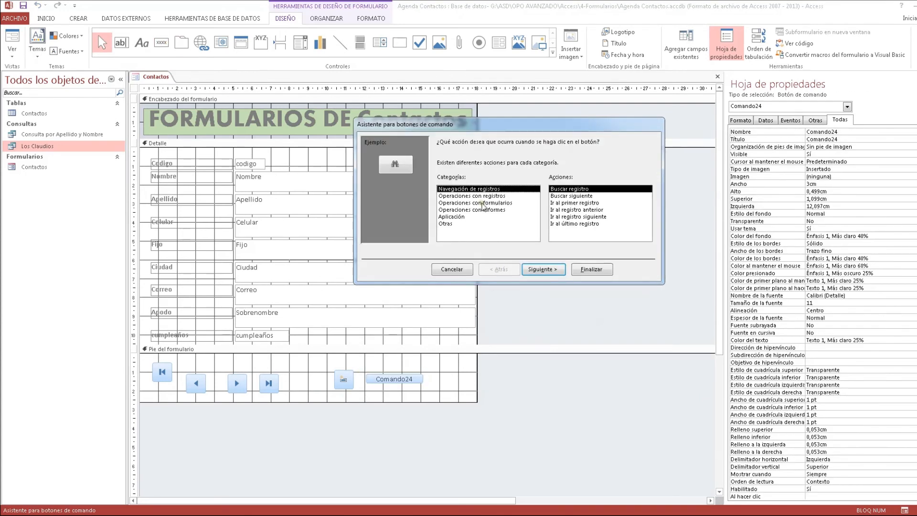
pyautogui.click(480, 197)
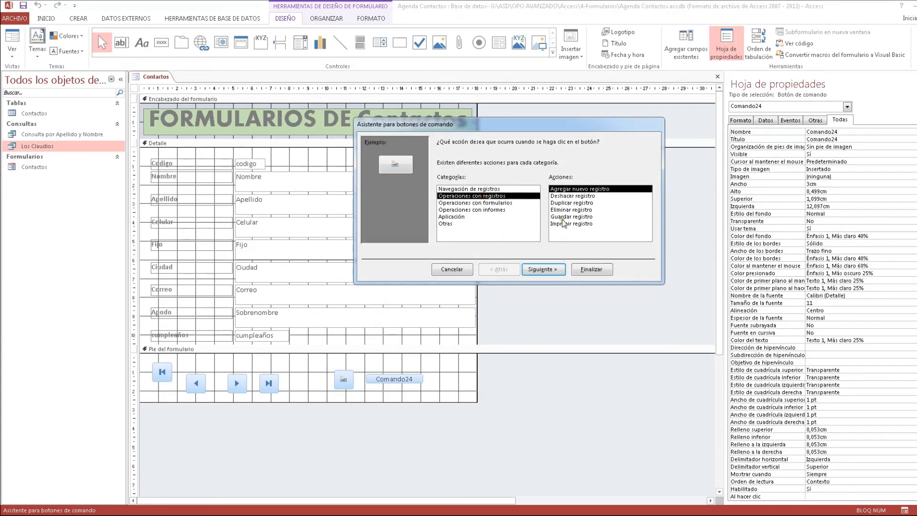
pyautogui.click(565, 211)
pyautogui.click(587, 269)
pyautogui.click(408, 398)
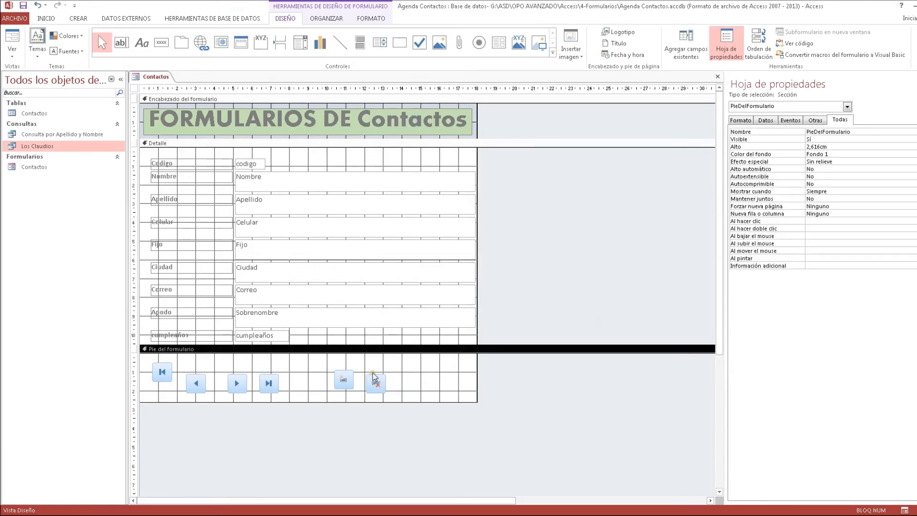
pyautogui.click(372, 377)
pyautogui.moveTo(370, 376); pyautogui.dragTo(366, 374)
pyautogui.click(423, 370)
# Step: Align all six footer buttons to the top (Arriba) and equalize their horizontal spacing
pyautogui.moveTo(401, 361); pyautogui.dragTo(143, 403)
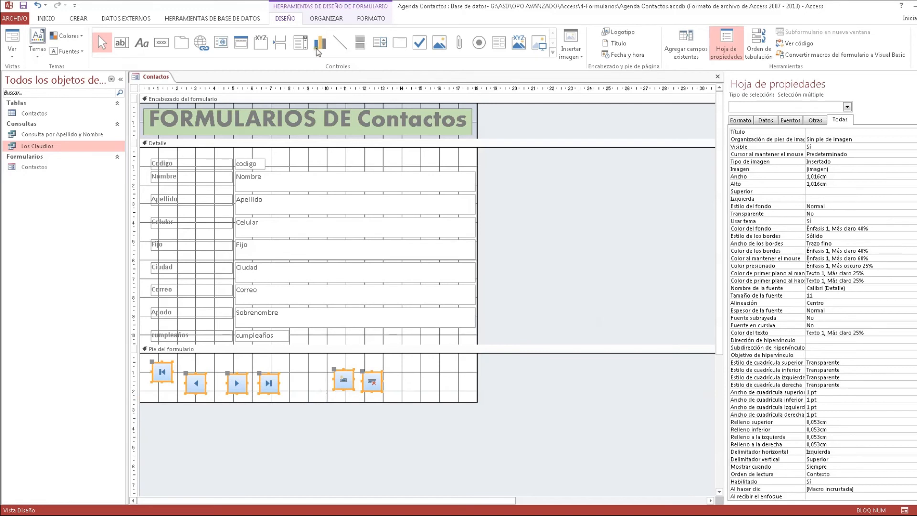
pyautogui.click(335, 20)
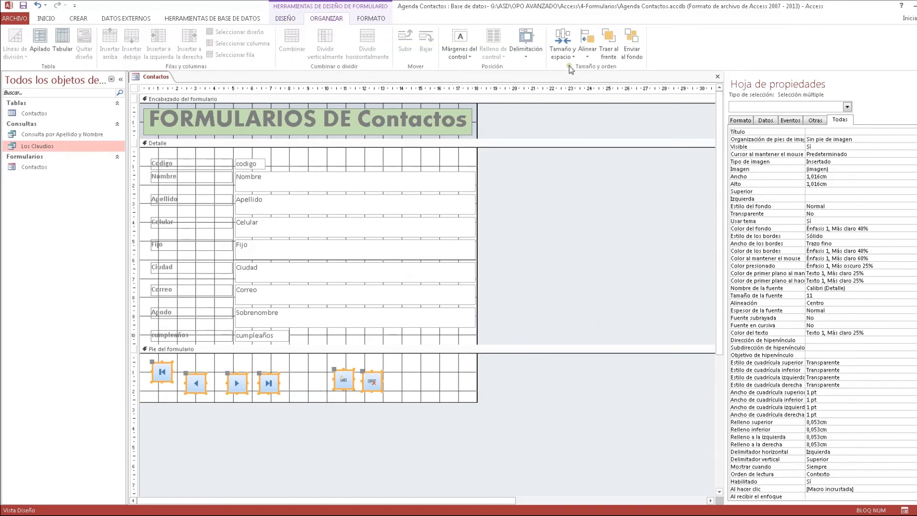
pyautogui.click(587, 45)
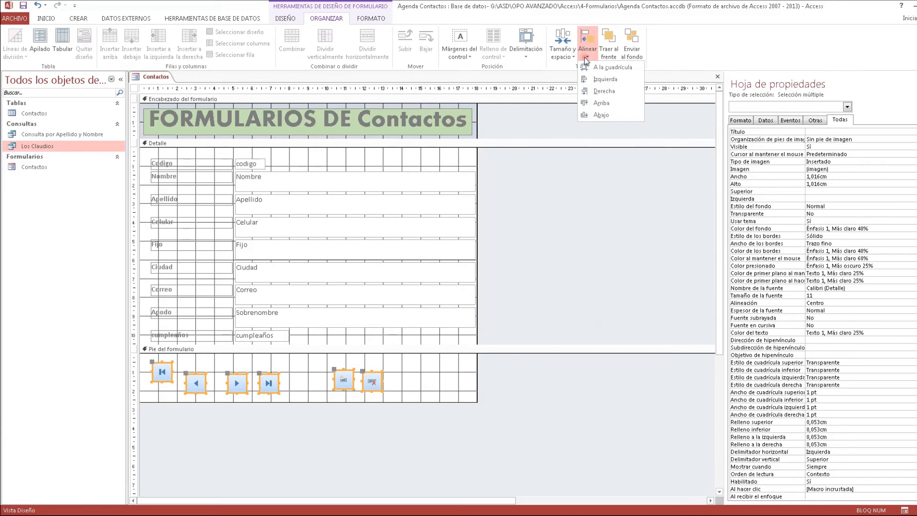
pyautogui.click(592, 104)
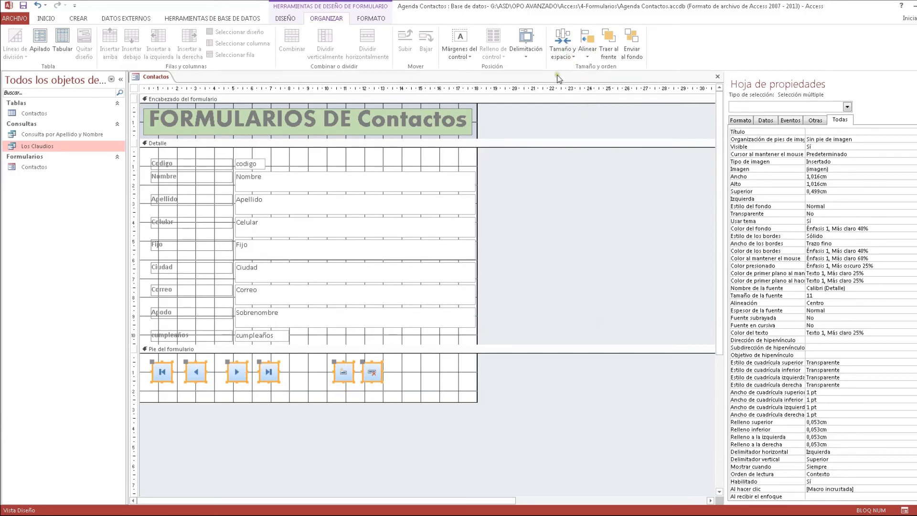
pyautogui.click(563, 50)
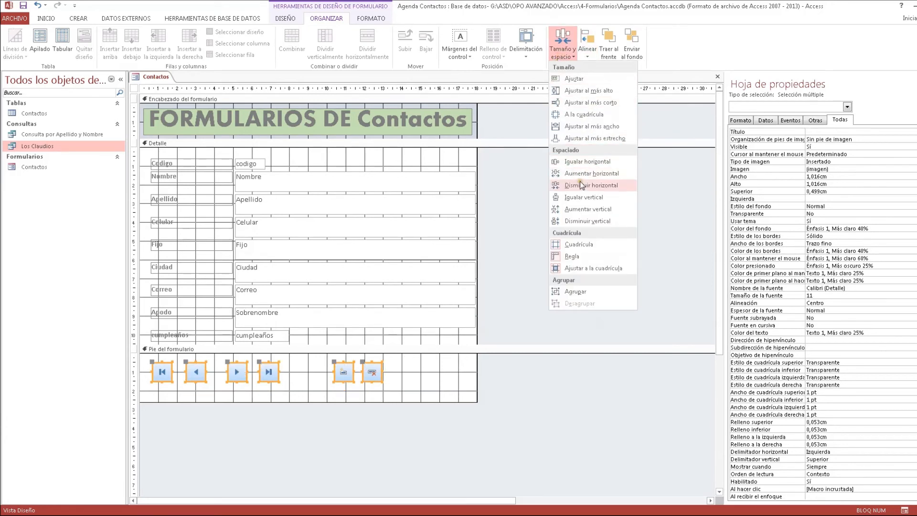
pyautogui.click(581, 163)
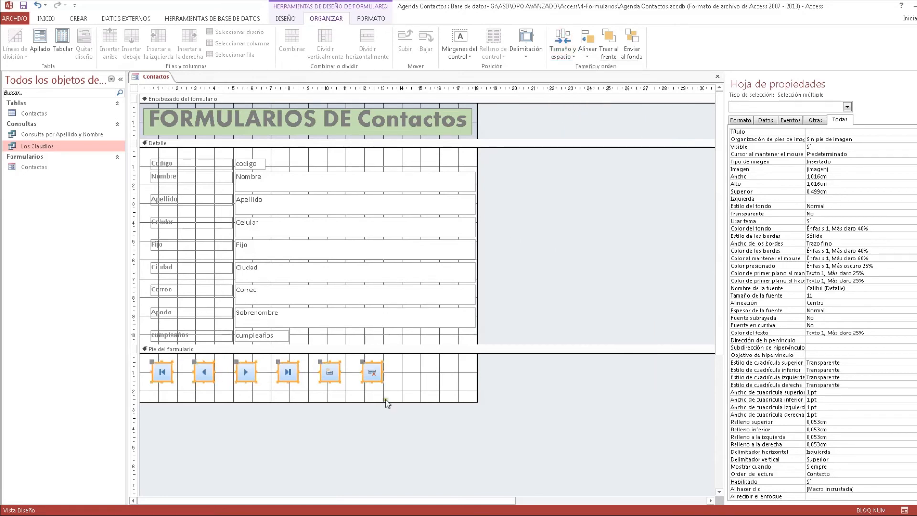
pyautogui.click(303, 394)
# Step: Bring the four navigation buttons closer together at the footer's left and equalize their horizontal spacing
pyautogui.moveTo(203, 372)
pyautogui.mouseDown()
pyautogui.moveTo(191, 372)
pyautogui.moveTo(219, 370)
pyautogui.moveTo(211, 370)
pyautogui.mouseUp()
pyautogui.moveTo(288, 374); pyautogui.dragTo(154, 362)
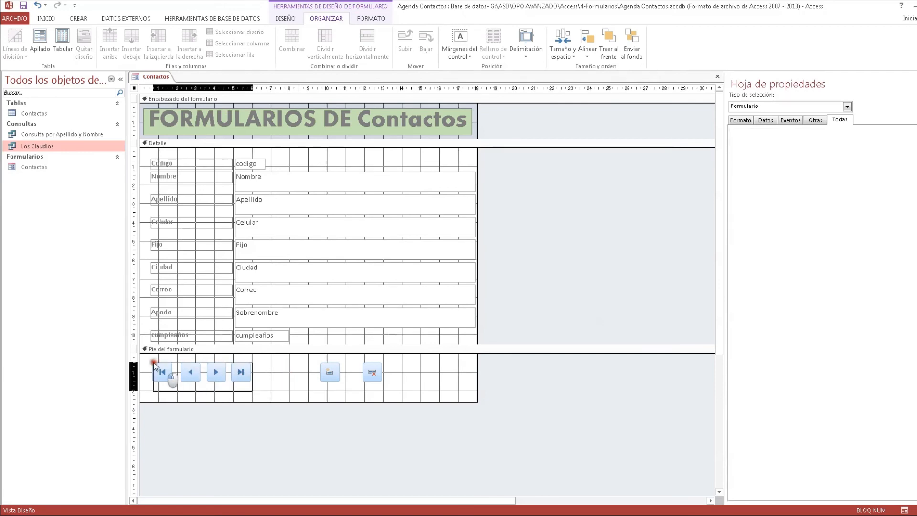
pyautogui.click(561, 45)
pyautogui.click(582, 162)
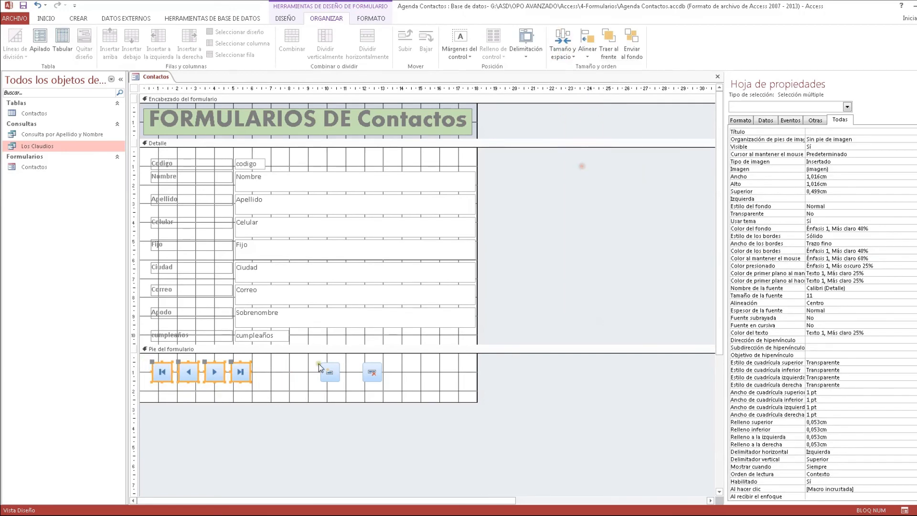
# Step: Move the add-record and delete-record buttons toward the footer's right edge and align all six buttons to the top
pyautogui.click(315, 365)
pyautogui.click(347, 372)
pyautogui.moveTo(348, 373); pyautogui.dragTo(130, 372)
pyautogui.click(443, 392)
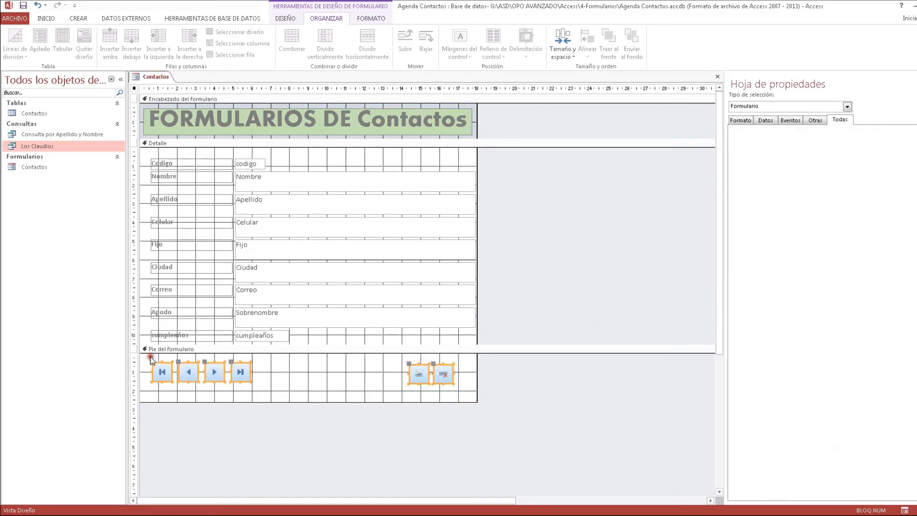
pyautogui.click(553, 44)
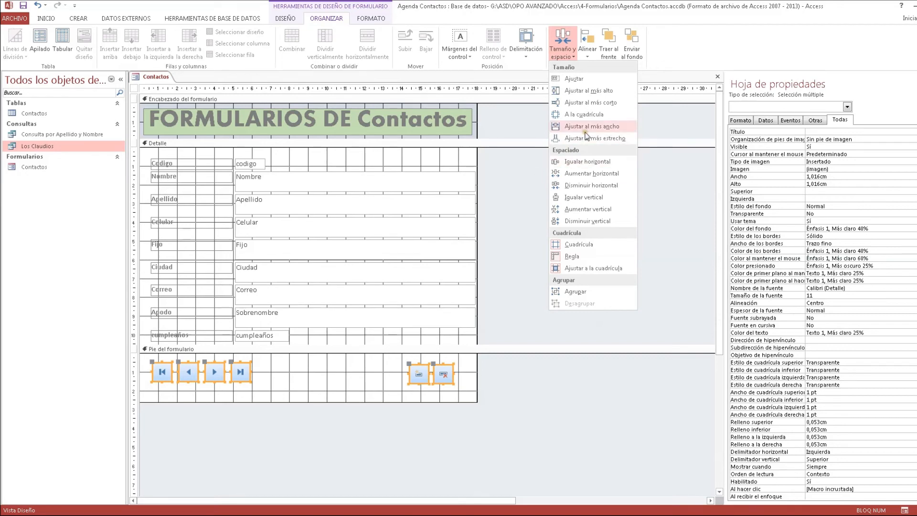
pyautogui.click(587, 51)
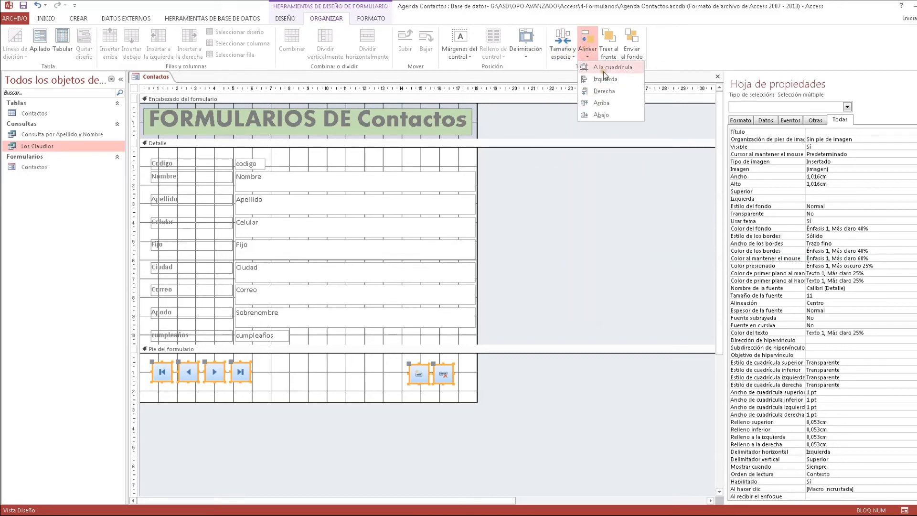
pyautogui.click(611, 106)
# Step: Shift the add-record button slightly left of the delete-record button and reduce the form footer's height to about 1.9 cm
pyautogui.click(377, 382)
pyautogui.moveTo(416, 377); pyautogui.dragTo(403, 374)
pyautogui.click(372, 380)
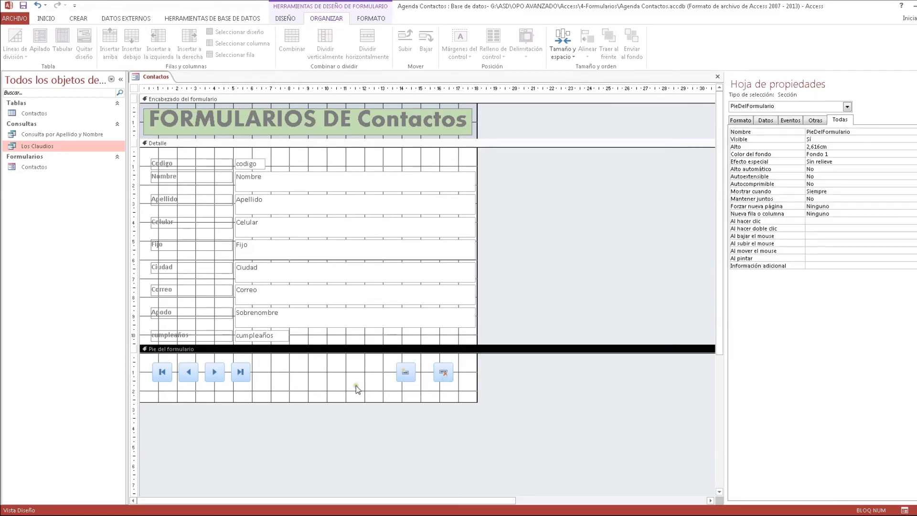
pyautogui.moveTo(331, 399); pyautogui.dragTo(320, 374)
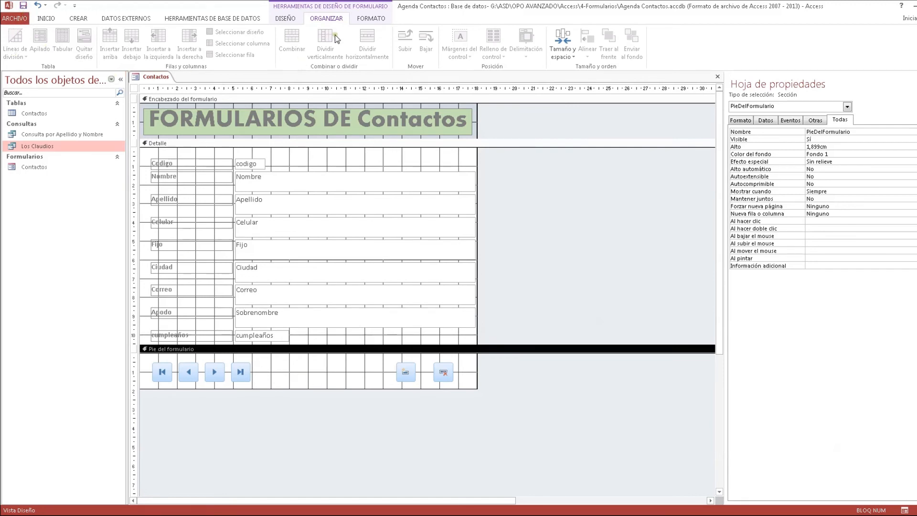
# Step: Display the Contactos form with its footer buttons in Form view
pyautogui.click(286, 19)
pyautogui.click(12, 47)
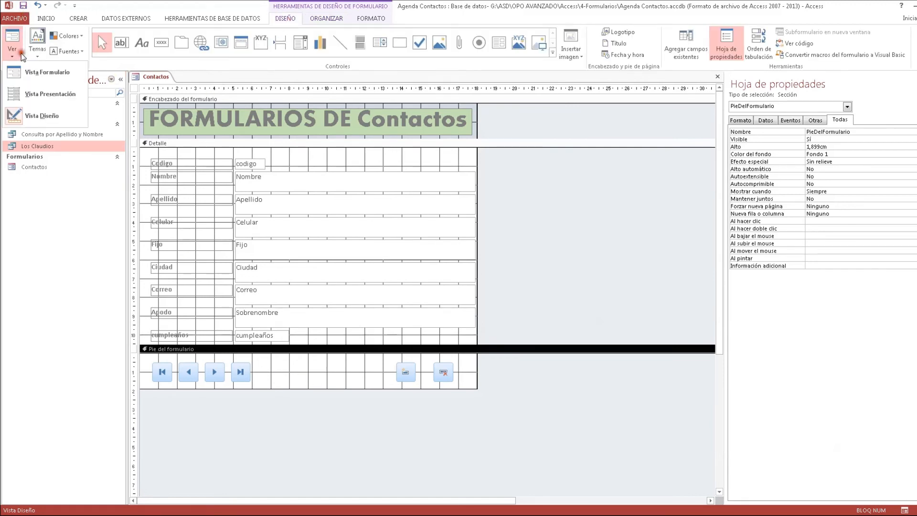
pyautogui.click(47, 76)
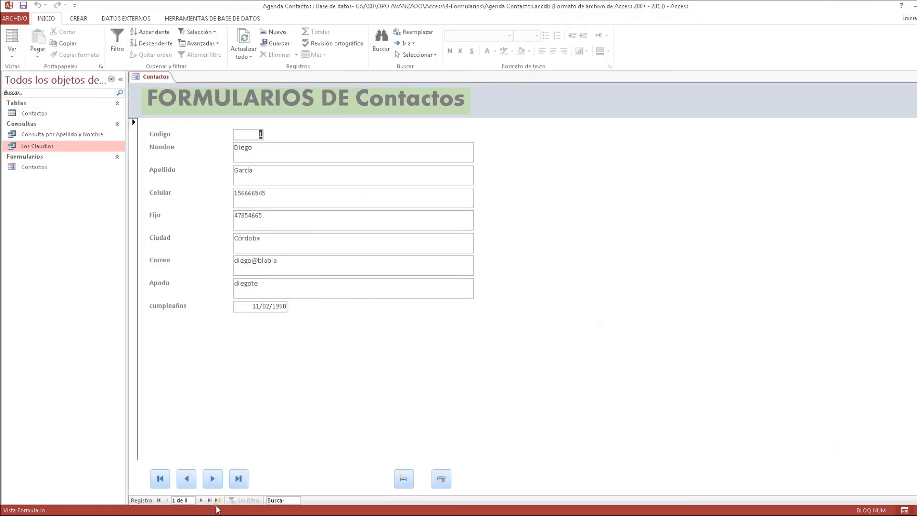
# Step: Test the footer's navigation buttons by stepping forward and back through the records and jumping to the first and last ones
pyautogui.click(214, 483)
pyautogui.click(213, 483)
pyautogui.click(214, 482)
pyautogui.click(214, 482)
pyautogui.click(213, 482)
pyautogui.click(191, 483)
pyautogui.click(190, 483)
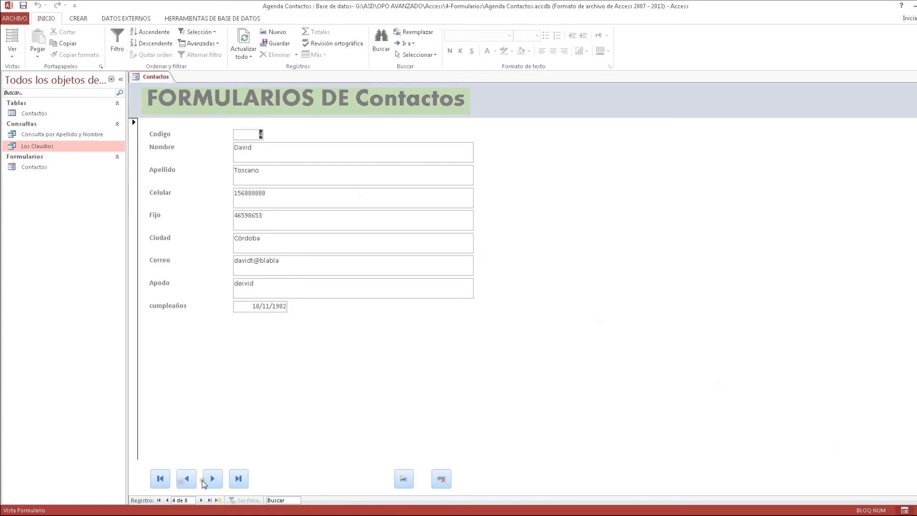
pyautogui.click(163, 482)
pyautogui.click(238, 482)
pyautogui.click(210, 482)
pyautogui.click(182, 482)
pyautogui.click(182, 483)
pyautogui.click(183, 482)
pyautogui.click(183, 482)
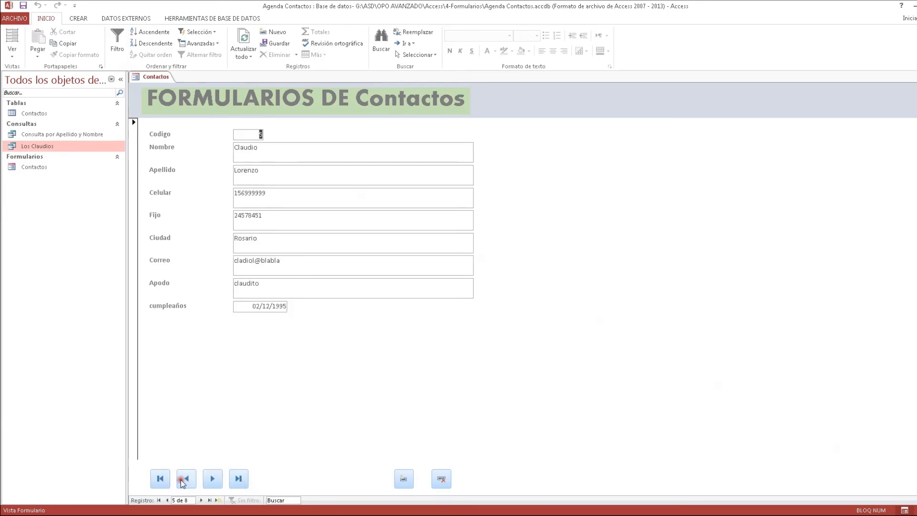
# Step: Test the delete-record button on the current contact, declining the deletion, and open a blank new record with the add-record button
pyautogui.click(441, 479)
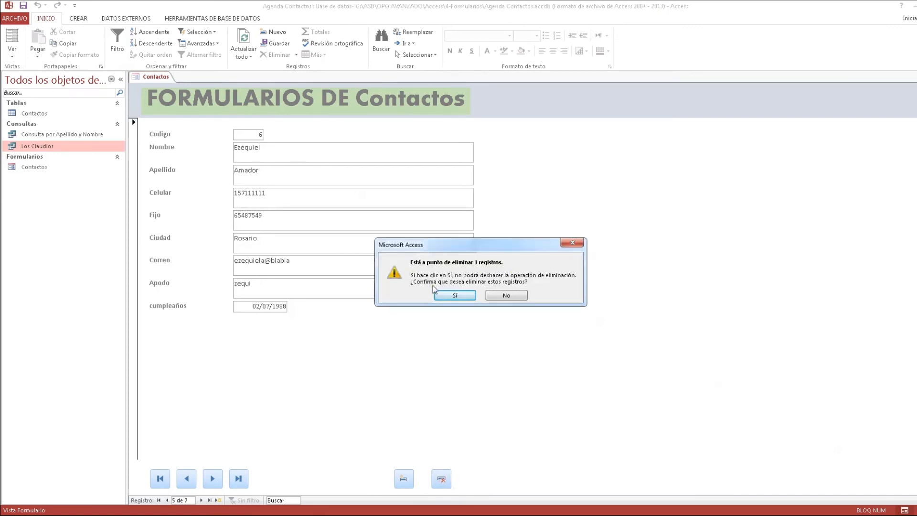
pyautogui.click(506, 294)
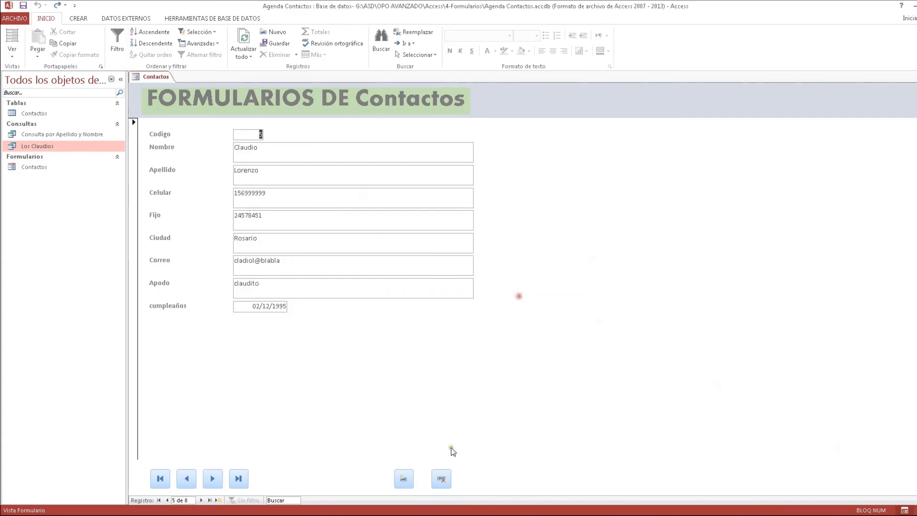
pyautogui.click(404, 483)
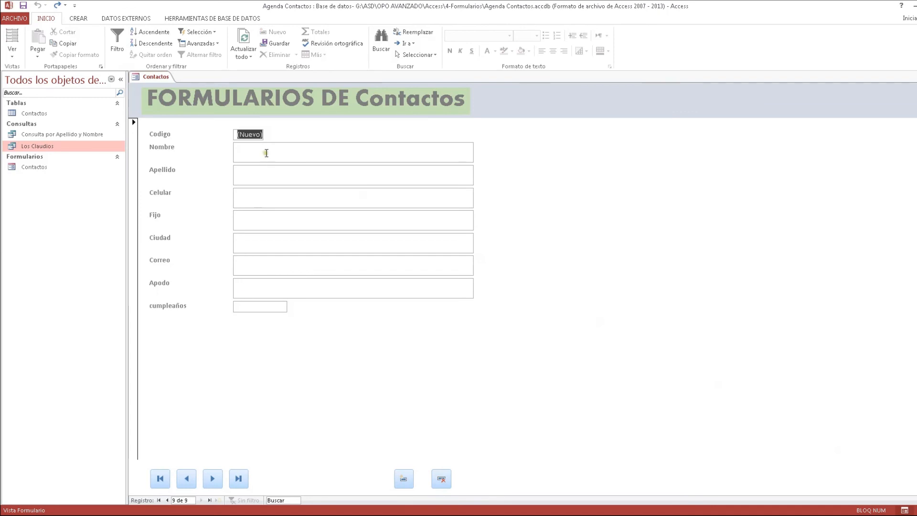
# Step: Step back four records from the blank new record using the footer's previous-record button
pyautogui.click(186, 478)
pyautogui.click(186, 478)
pyautogui.click(187, 478)
pyautogui.click(186, 478)
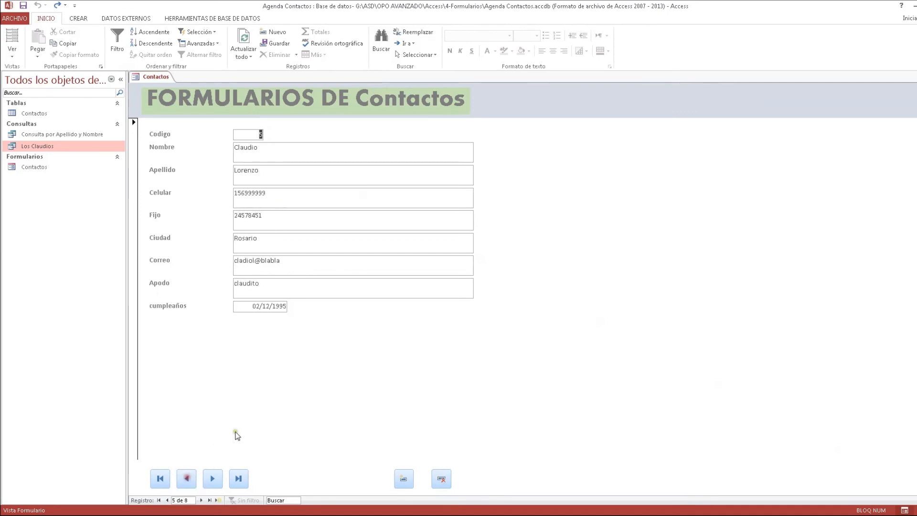
# Step: Switch the Contactos form to Design view and widen it slightly to about 18.3 cm
pyautogui.click(12, 51)
pyautogui.click(28, 115)
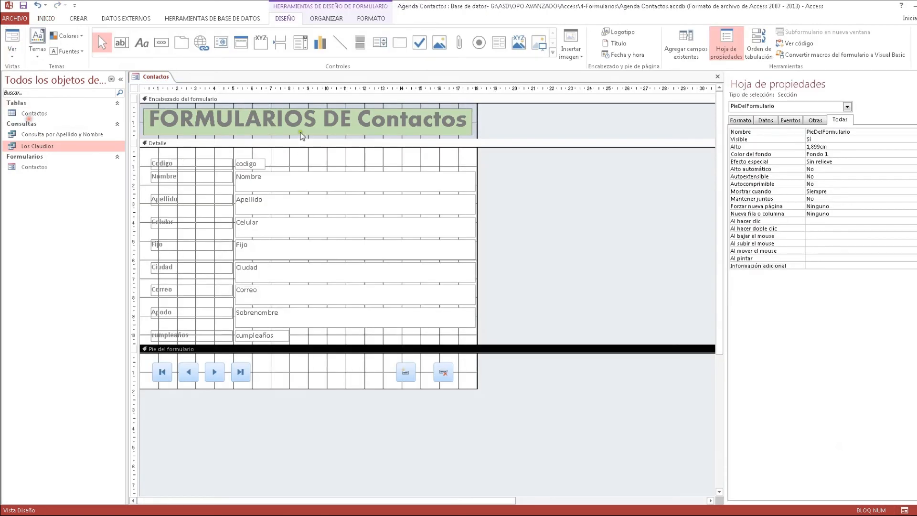
pyautogui.moveTo(478, 161); pyautogui.dragTo(483, 161)
pyautogui.doubleClick(577, 241)
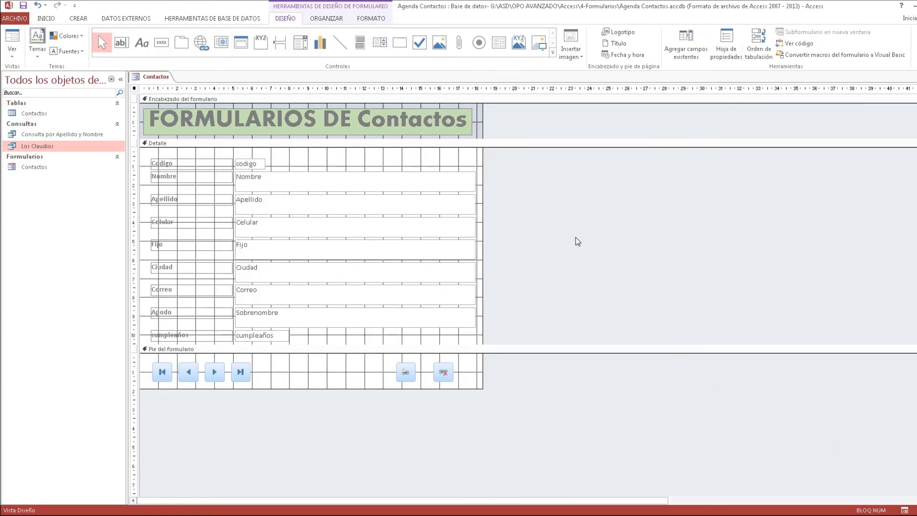
pyautogui.click(404, 135)
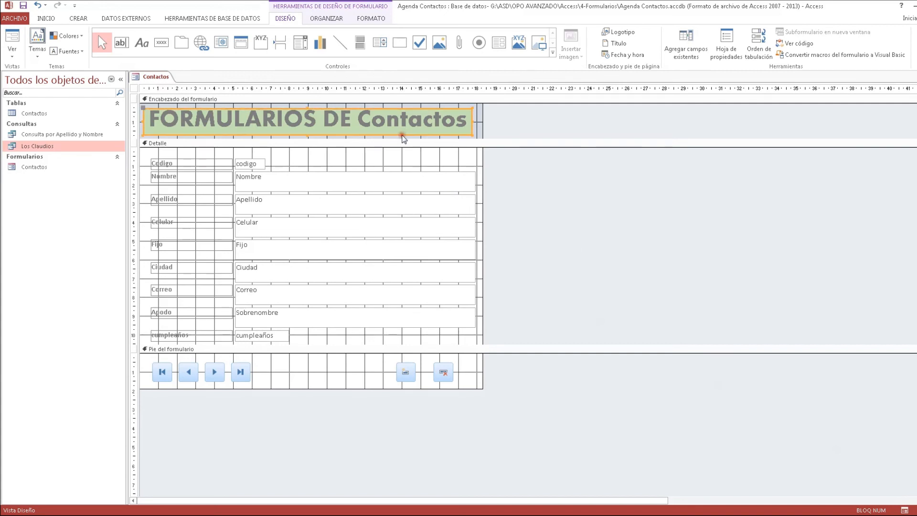
pyautogui.click(462, 161)
pyautogui.click(337, 163)
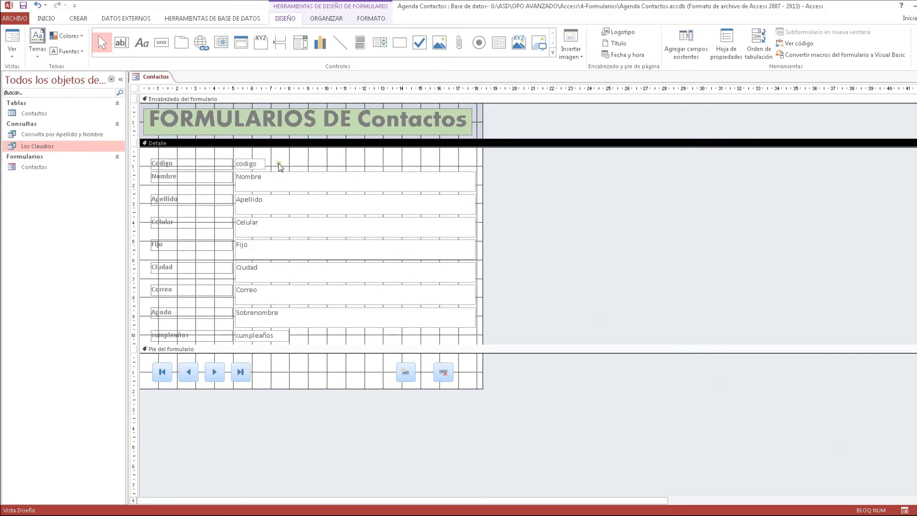
# Step: Open the properties of the whole form and set Emergente to Sí
pyautogui.doubleClick(135, 90)
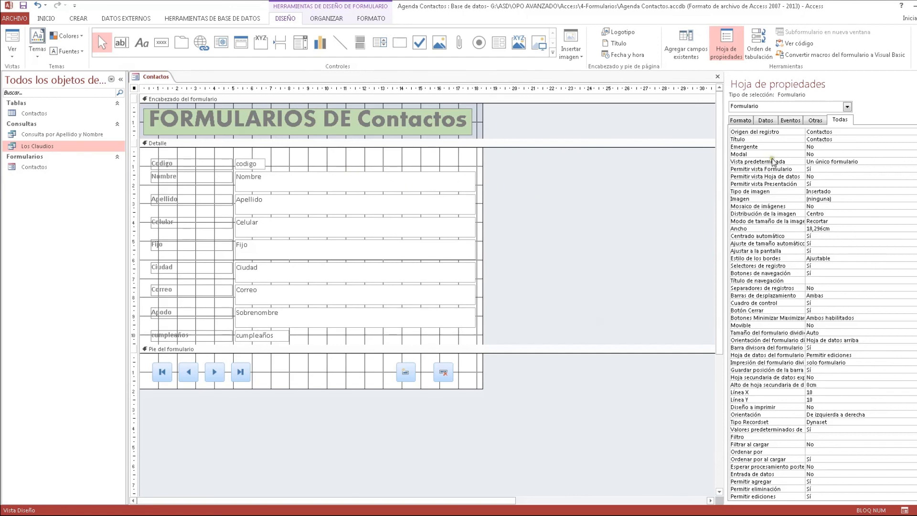
pyautogui.click(743, 147)
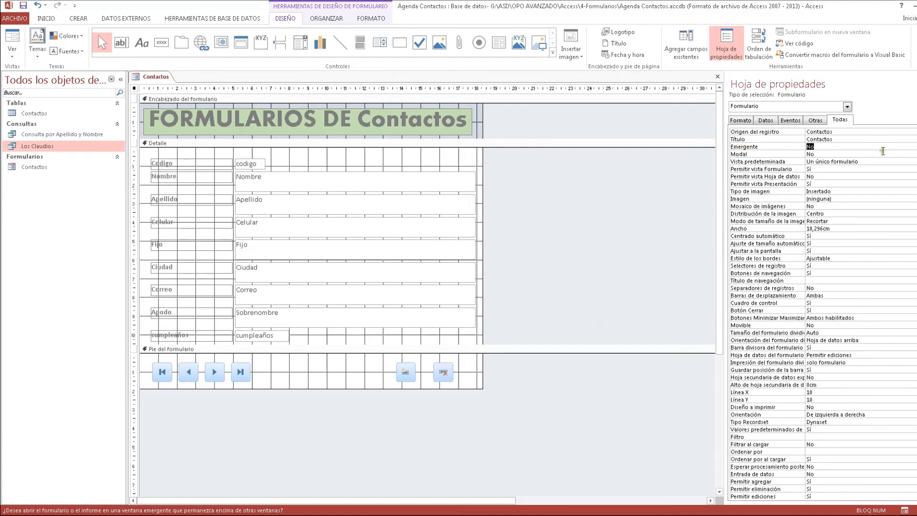
pyautogui.click(915, 147)
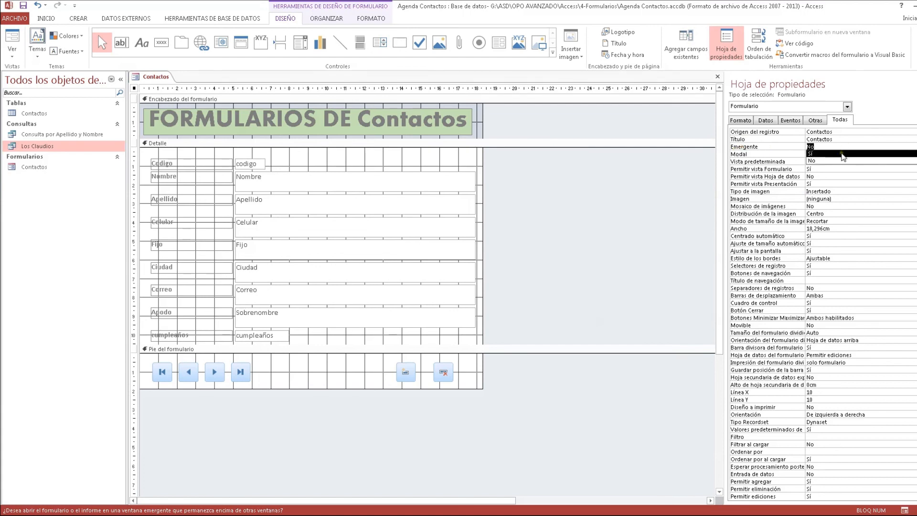
pyautogui.click(841, 153)
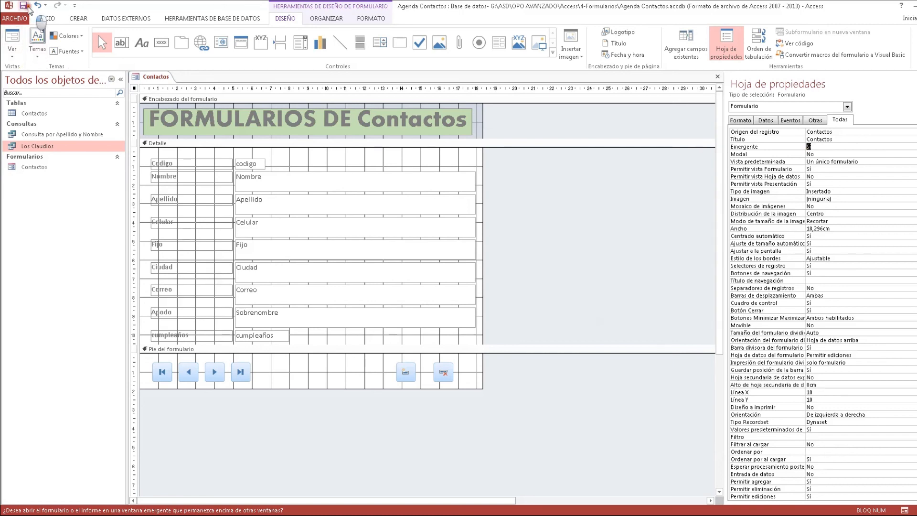
# Step: Display the Contactos form in Form view and test moving its pop-up window around the workspace
pyautogui.click(13, 52)
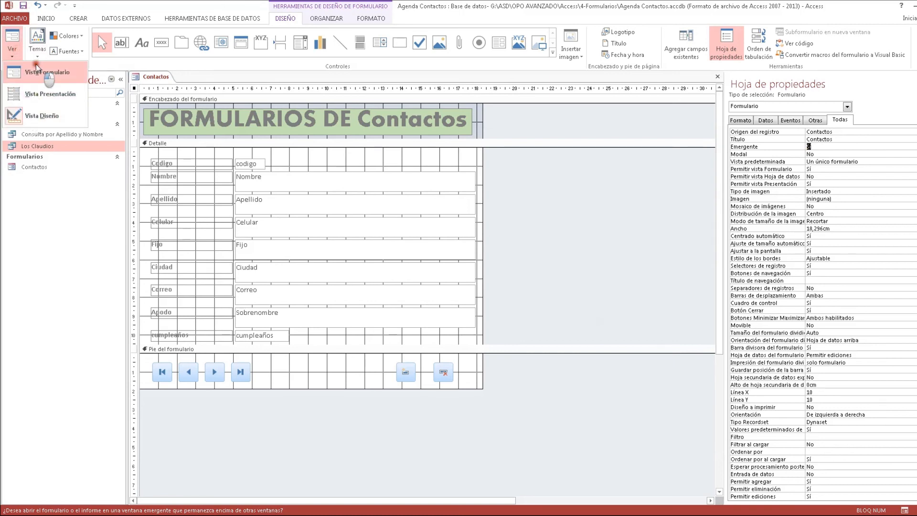
pyautogui.click(47, 72)
pyautogui.moveTo(429, 117); pyautogui.dragTo(484, 127)
pyautogui.moveTo(402, 124); pyautogui.dragTo(371, 116)
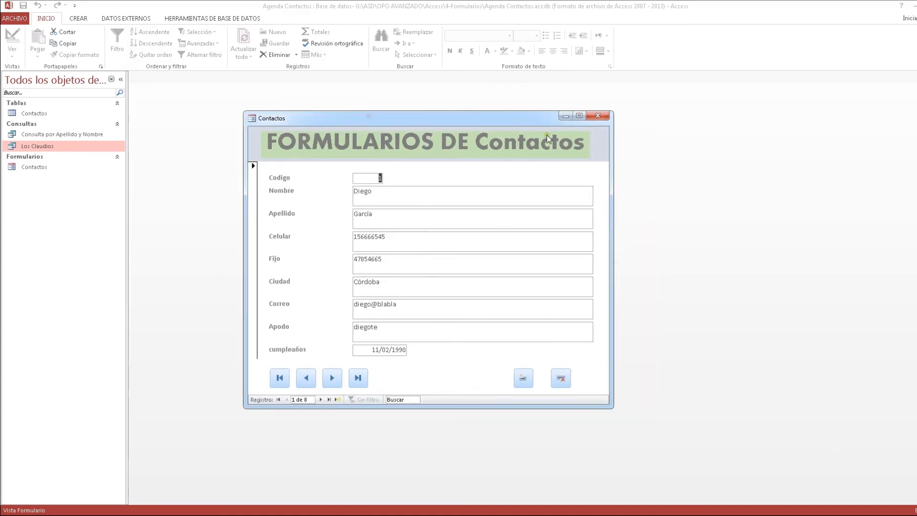
pyautogui.moveTo(440, 118); pyautogui.dragTo(468, 118)
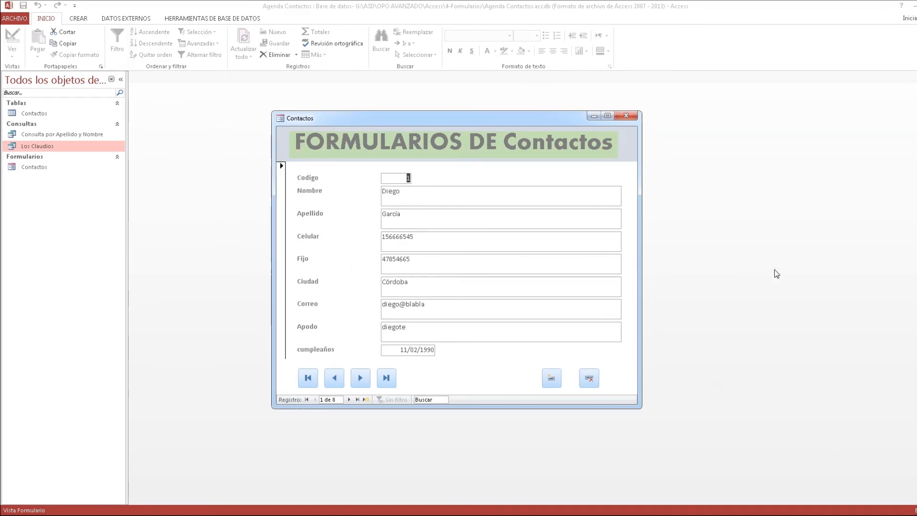